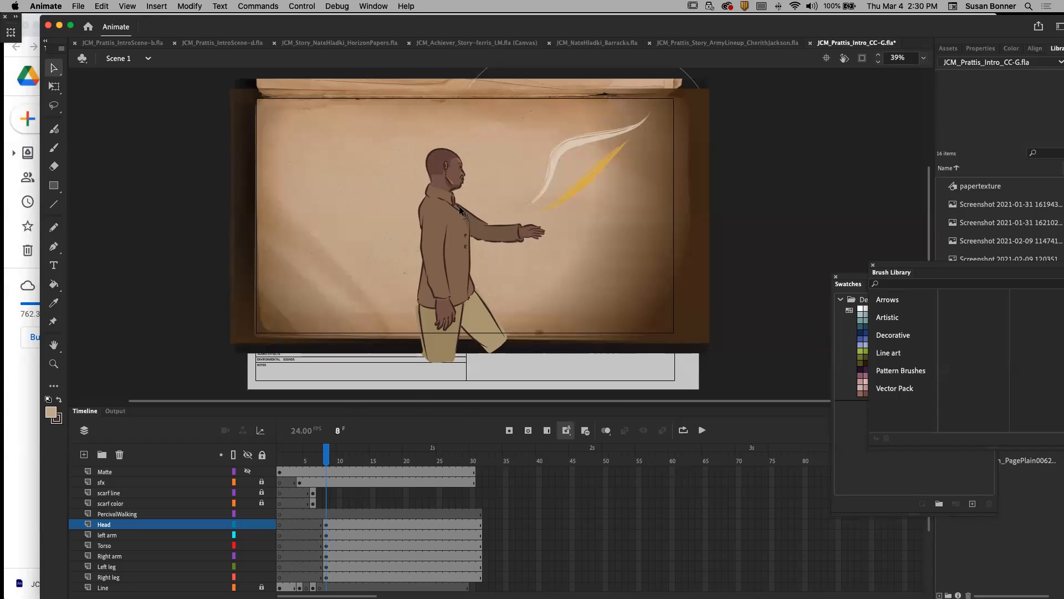
Step: Cut frame 8 from all the body-part layers, from Head down to Right leg
click(327, 579)
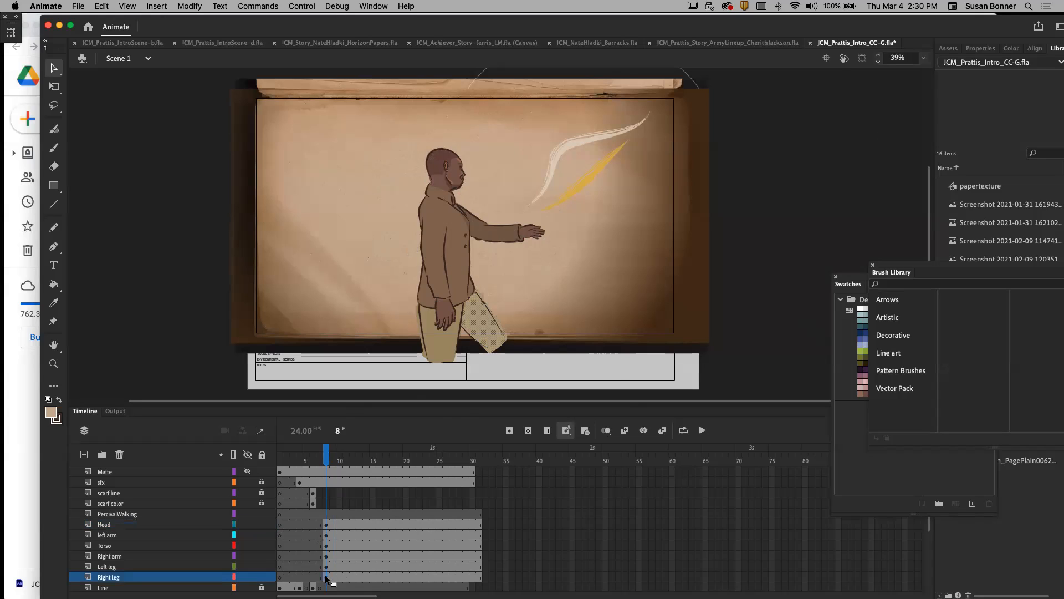
shift+click(326, 523)
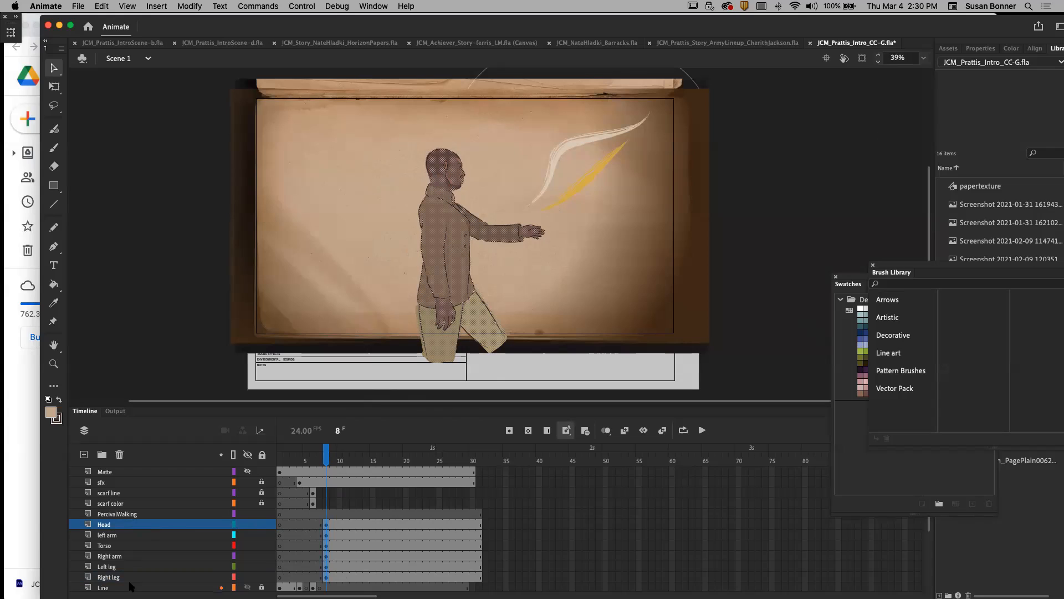
right_click(326, 557)
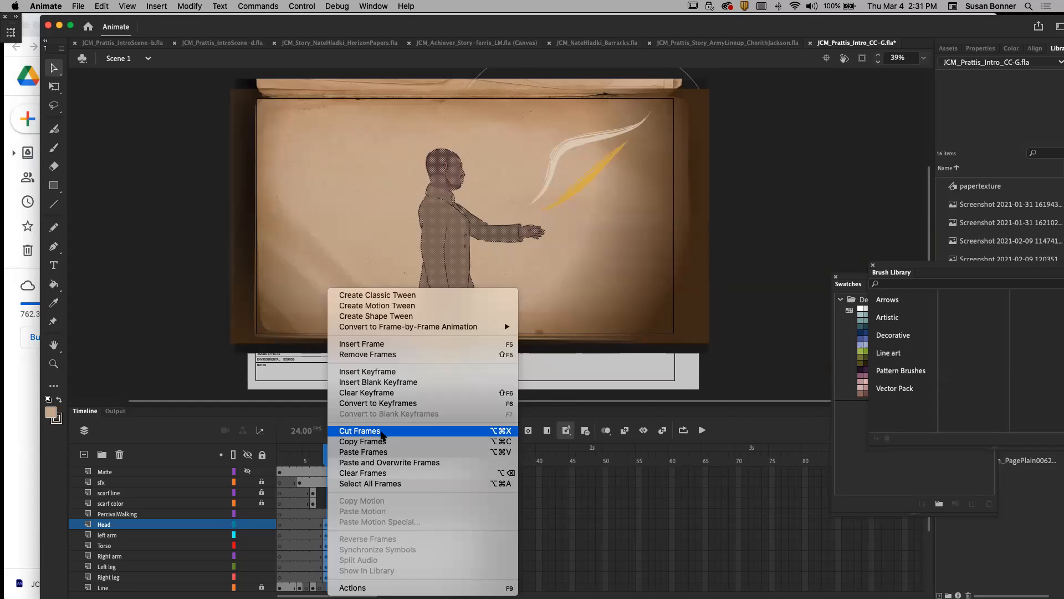
click(382, 436)
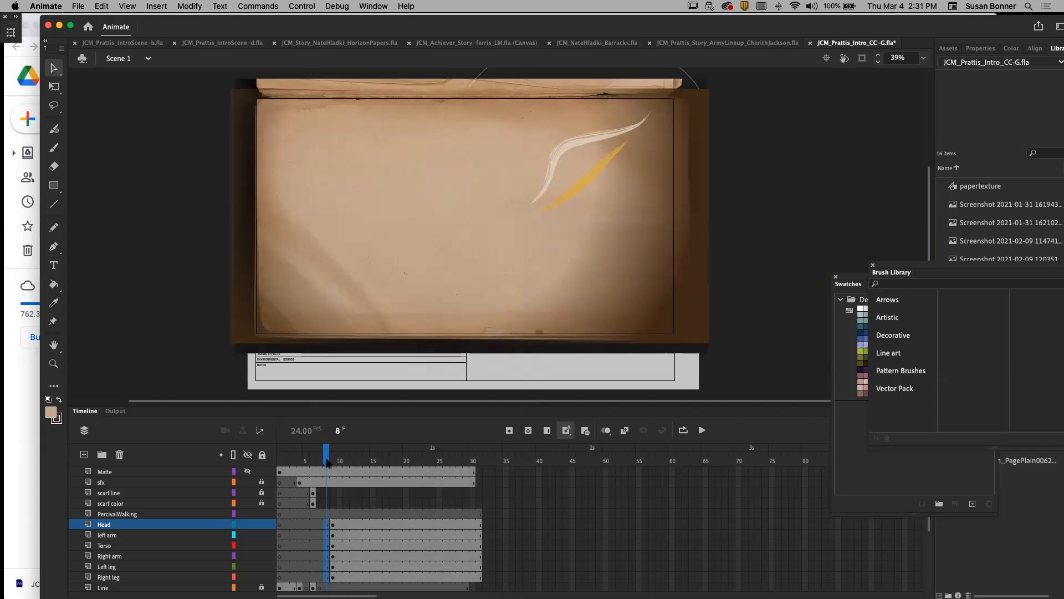
drag(333, 460, 323, 460)
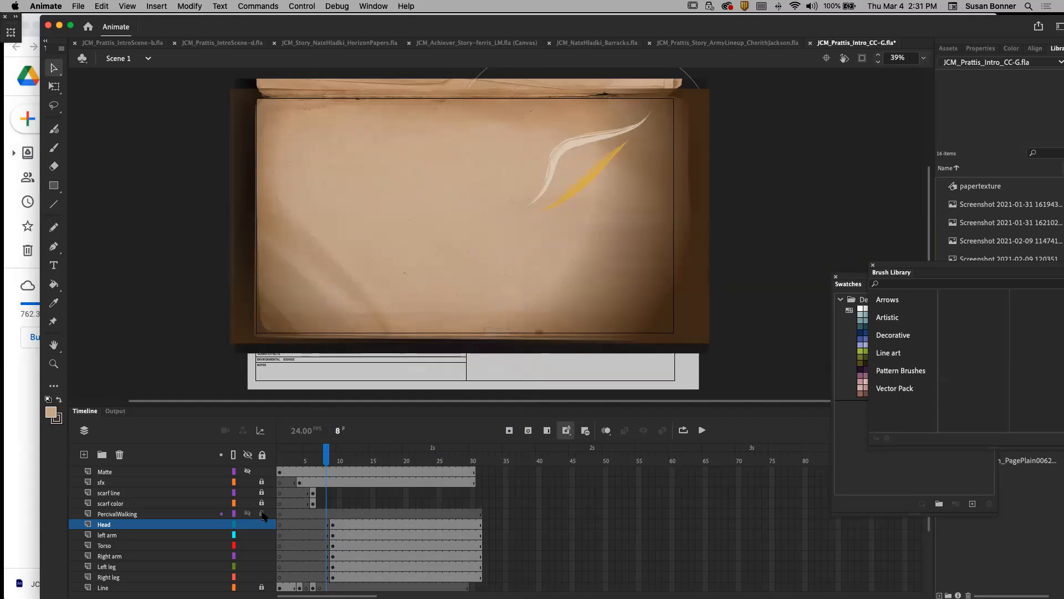
Step: Insert a keyframe at frame 8 of the PercivalWalking layer
click(197, 515)
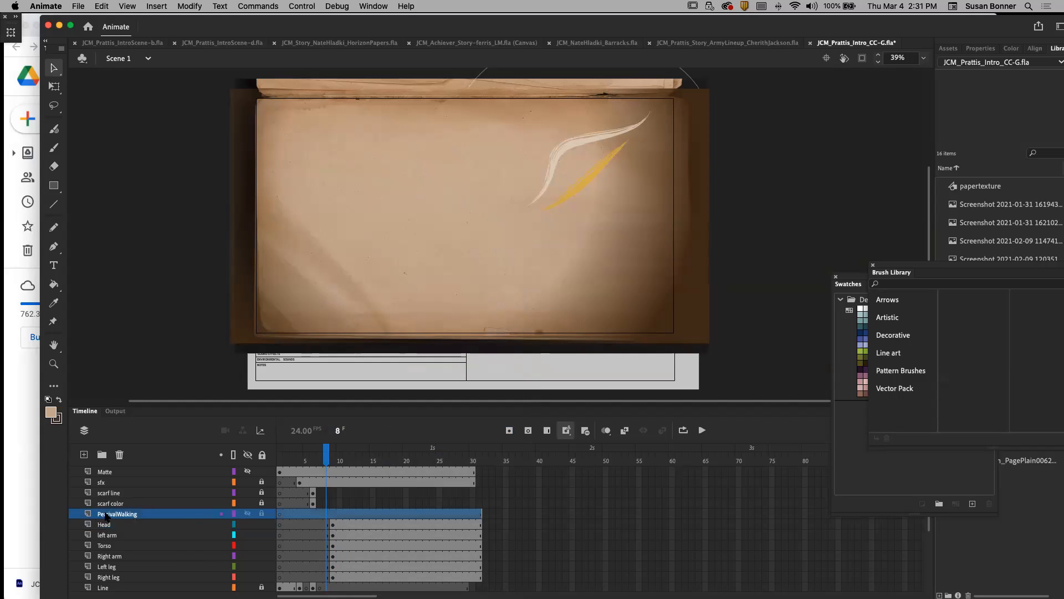
click(325, 513)
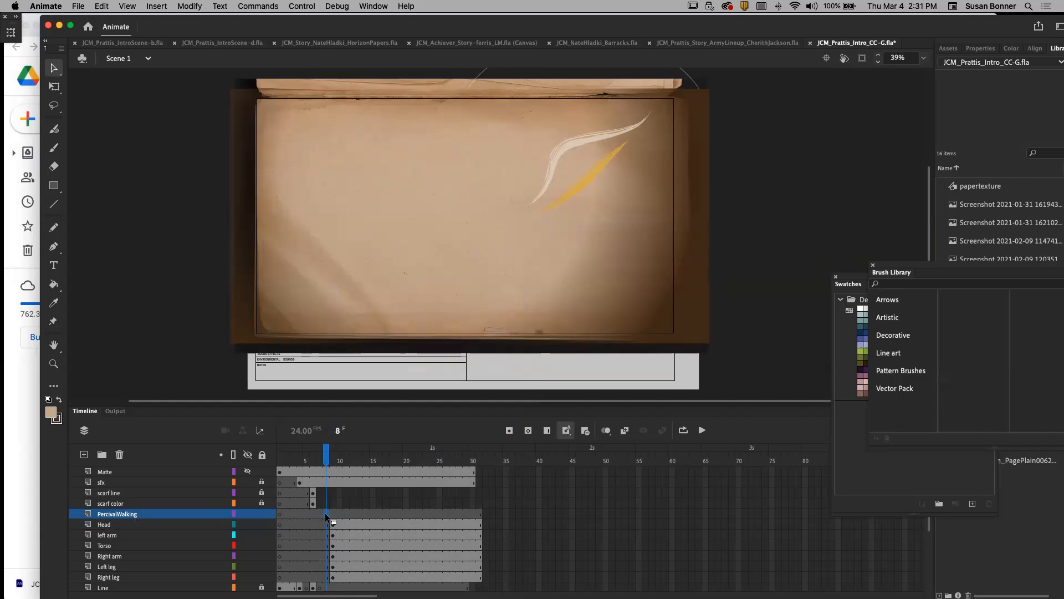
right_click(324, 513)
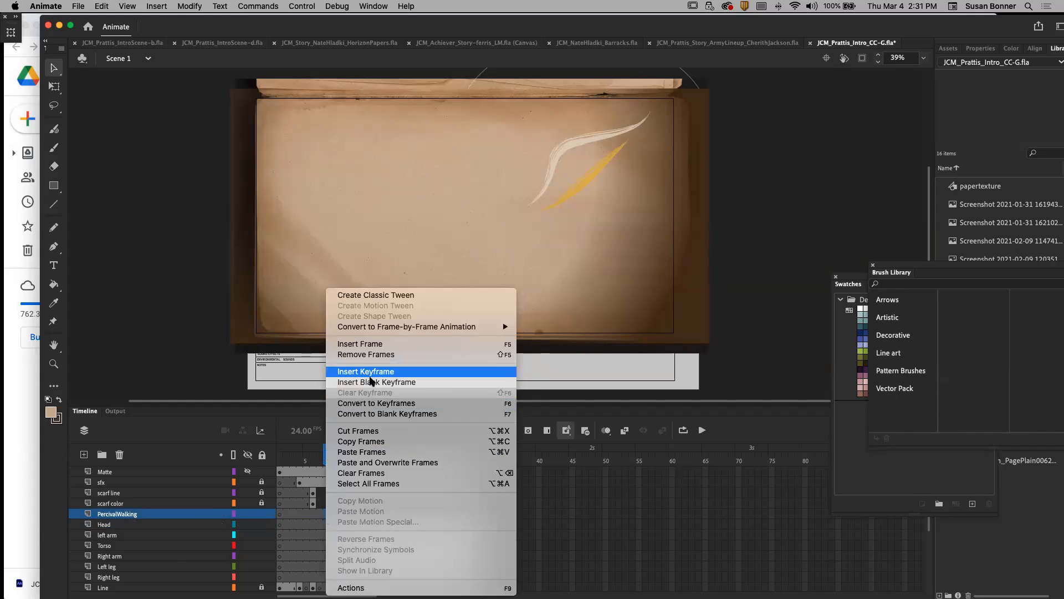
click(366, 372)
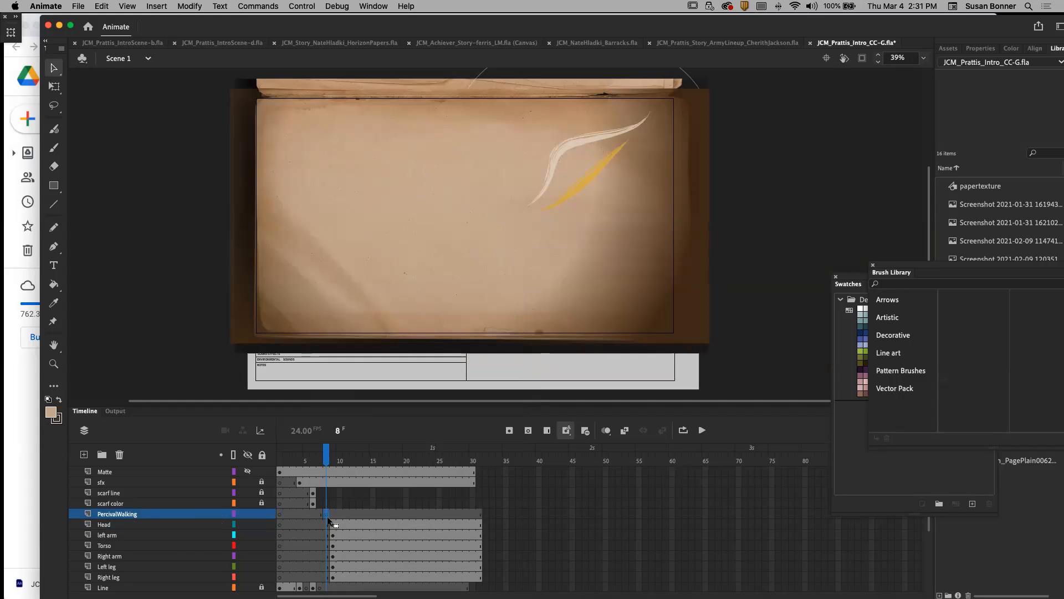
Step: Create a new Graphic symbol named PercivalWalking in the library root
click(156, 6)
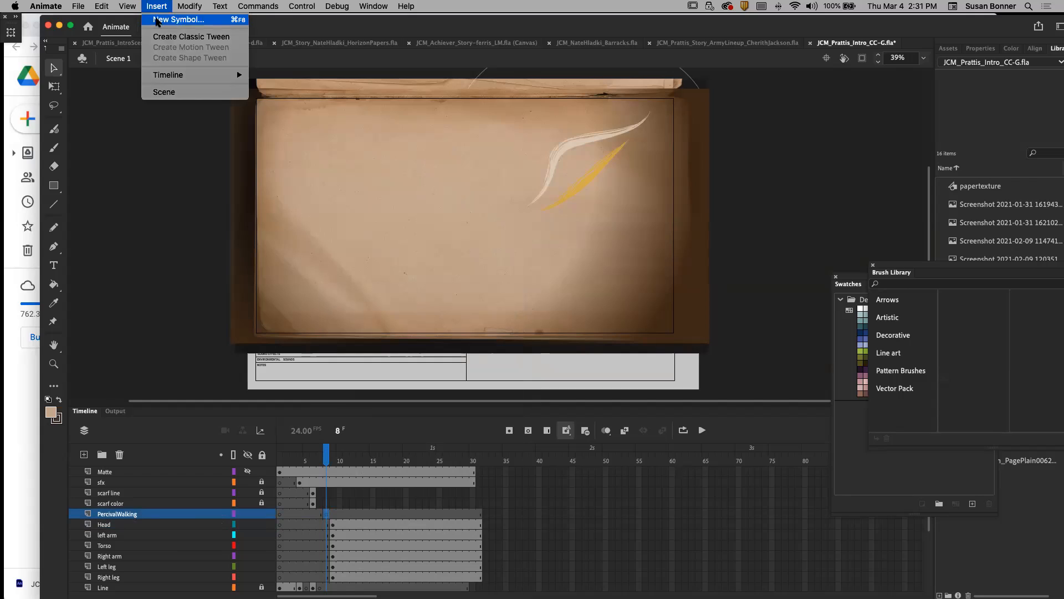
click(155, 20)
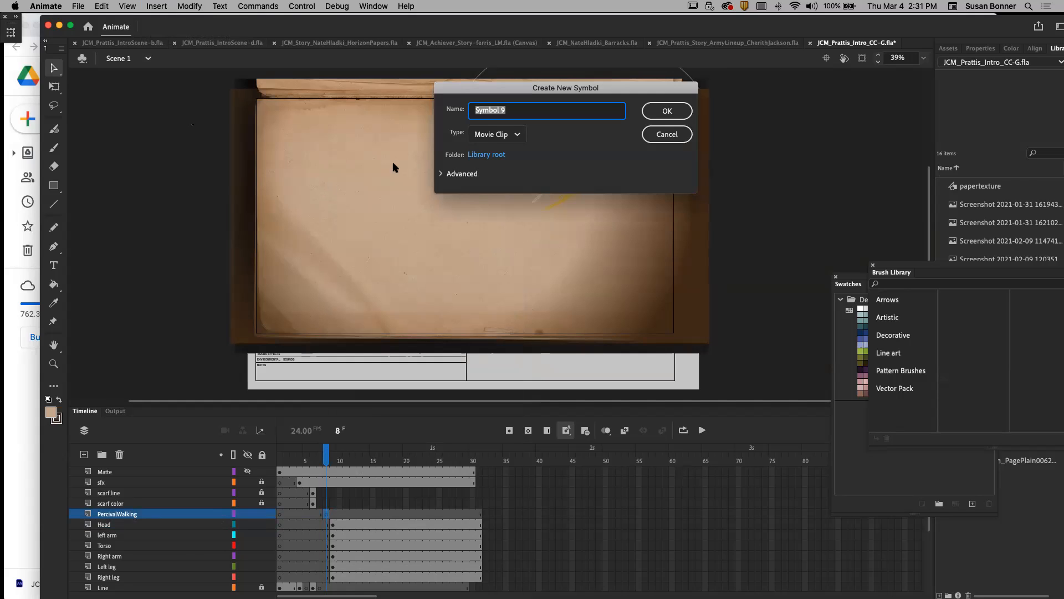
text(PercivalWA)
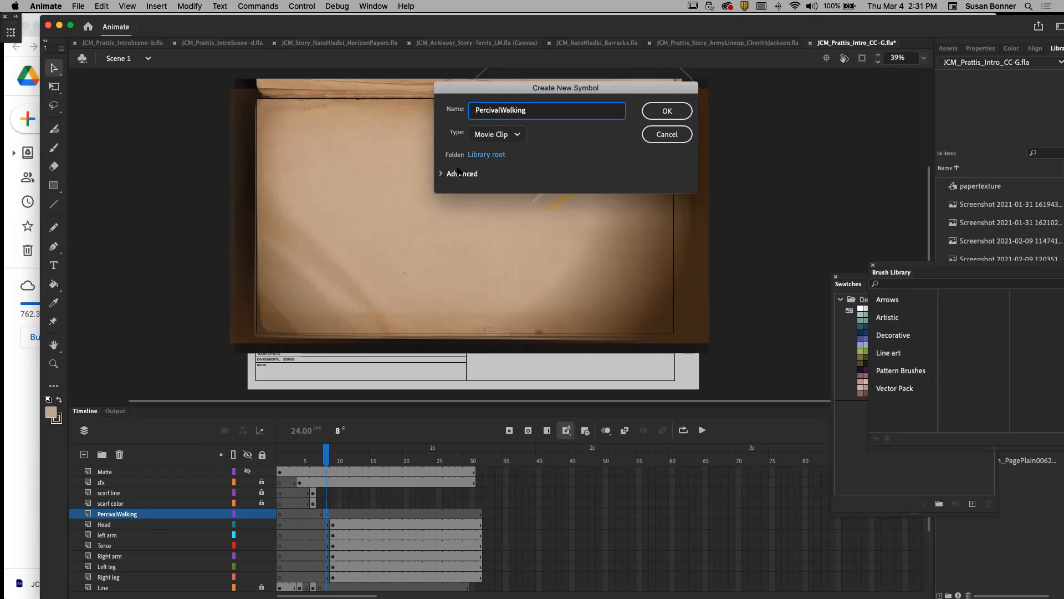
click(520, 135)
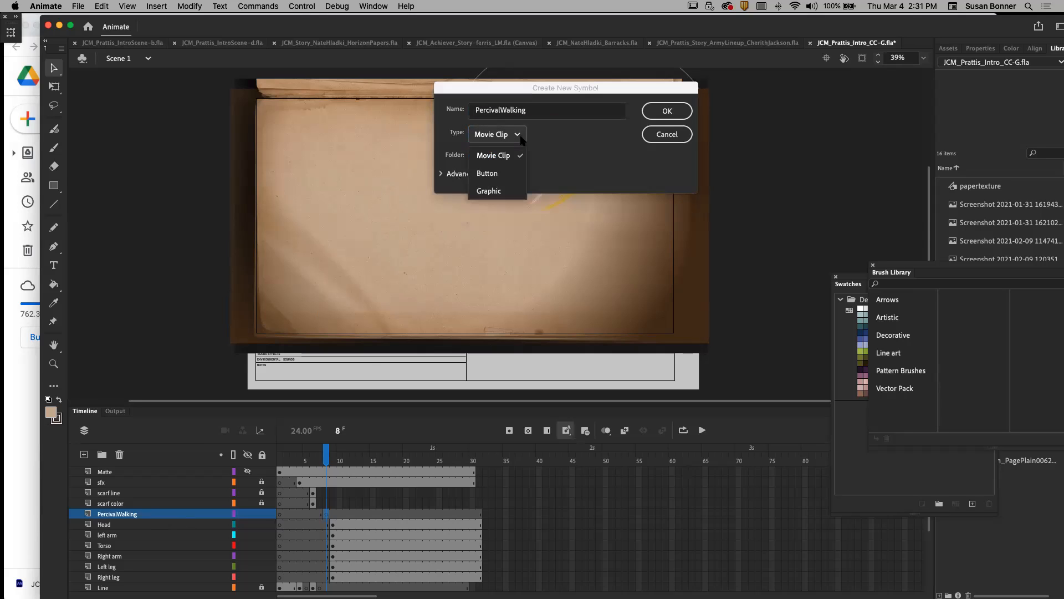
click(506, 192)
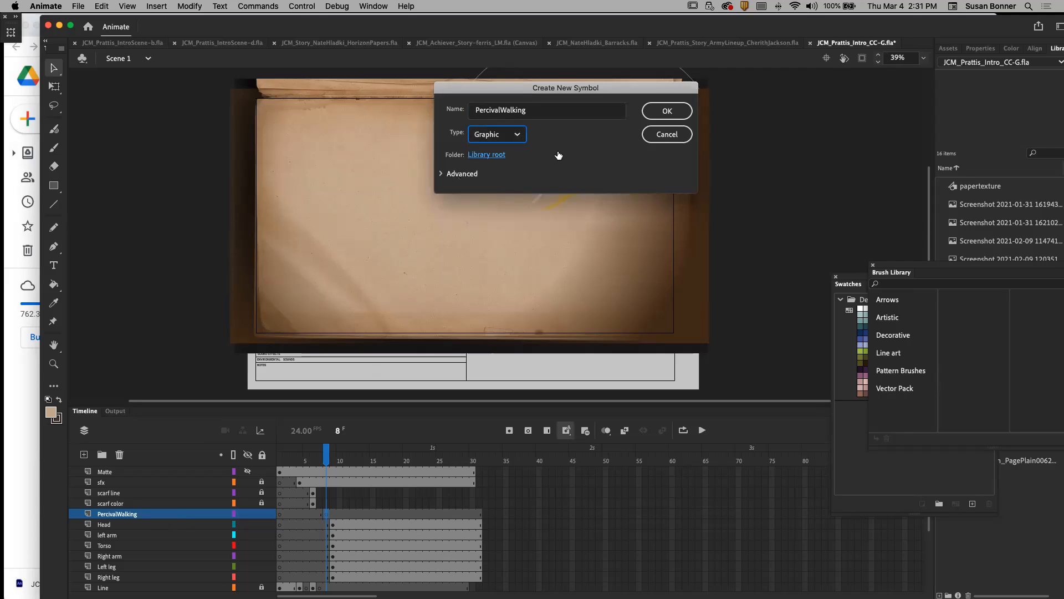
click(668, 111)
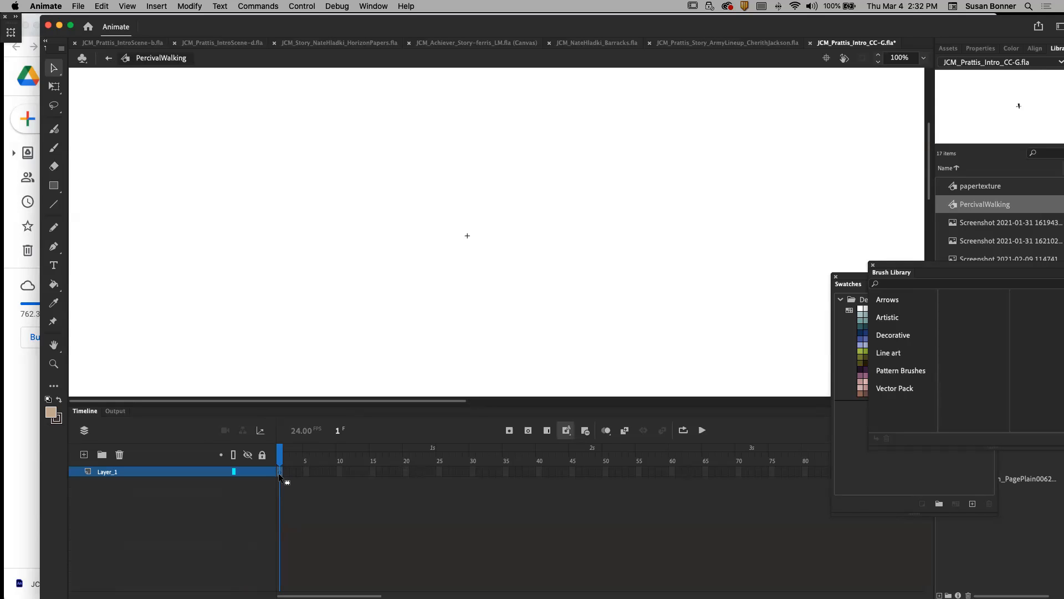
Step: Paste the cut frames into frame 1 of the PercivalWalking symbol and check its separate body-part layers
right_click(279, 474)
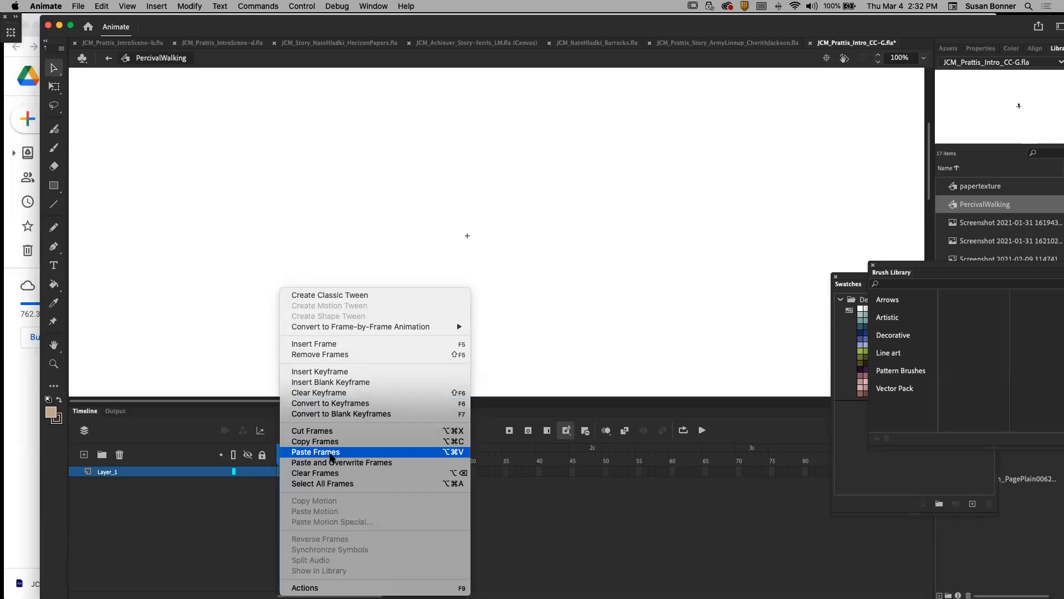
click(331, 452)
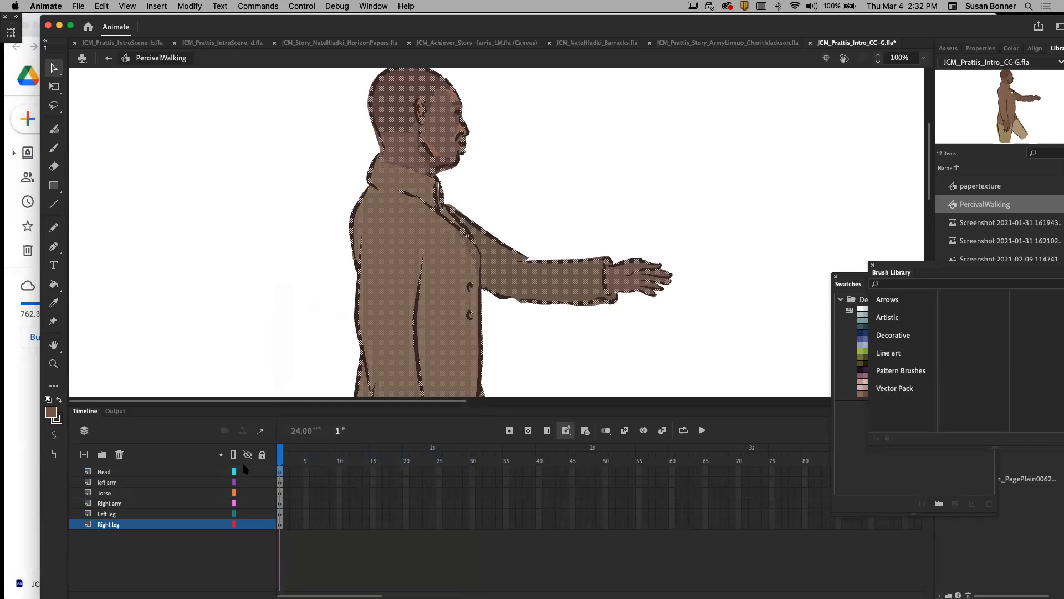
click(133, 484)
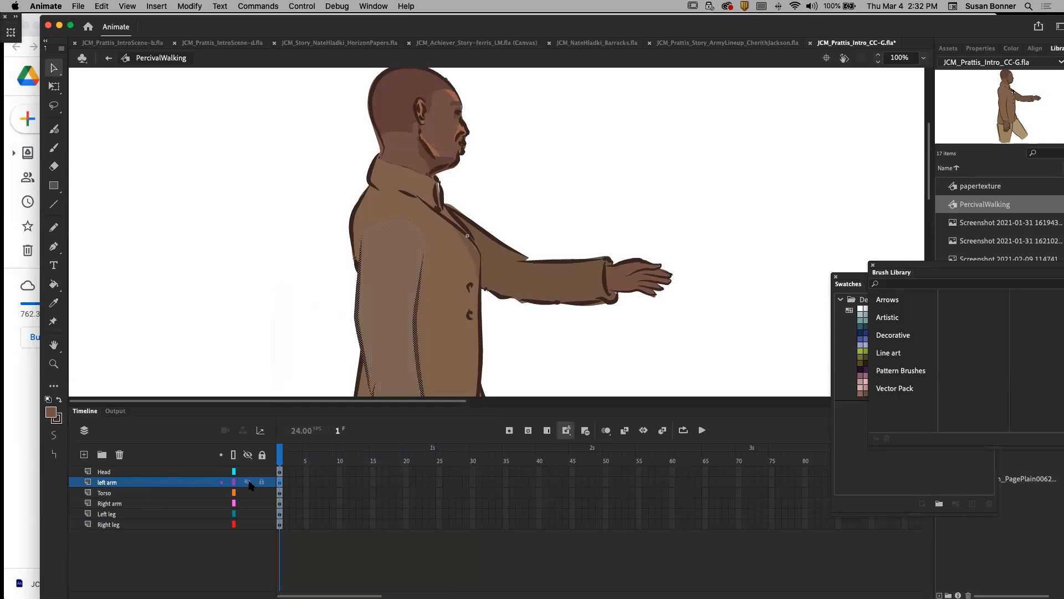
click(156, 511)
Step: Set the Right arm's transformation point at the shoulder and rotate the arm slightly downward
click(189, 503)
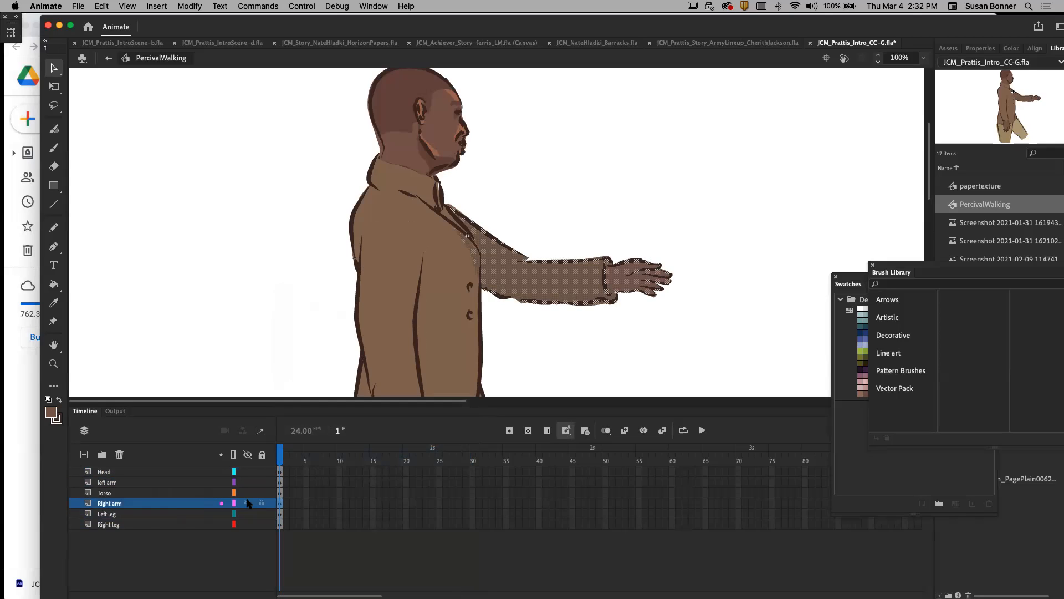
click(248, 502)
click(247, 502)
key(q)
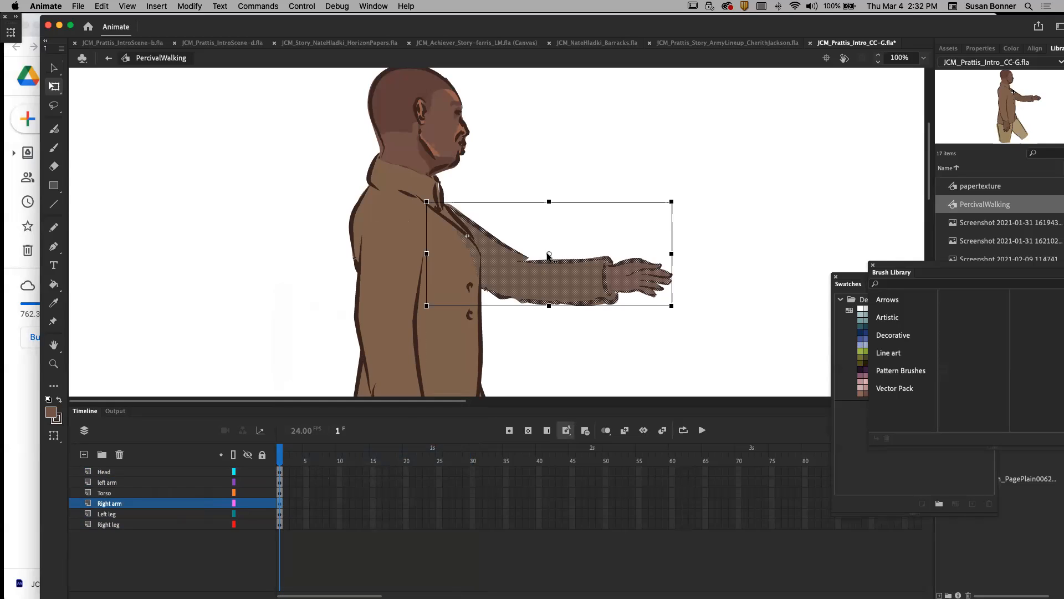
drag(450, 248, 447, 242)
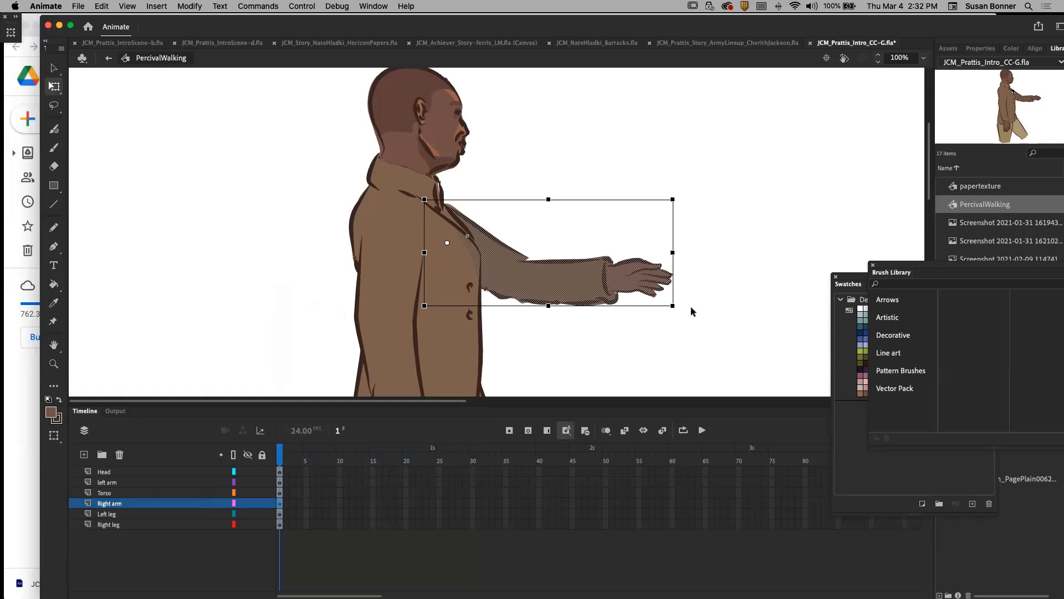
drag(683, 310, 668, 344)
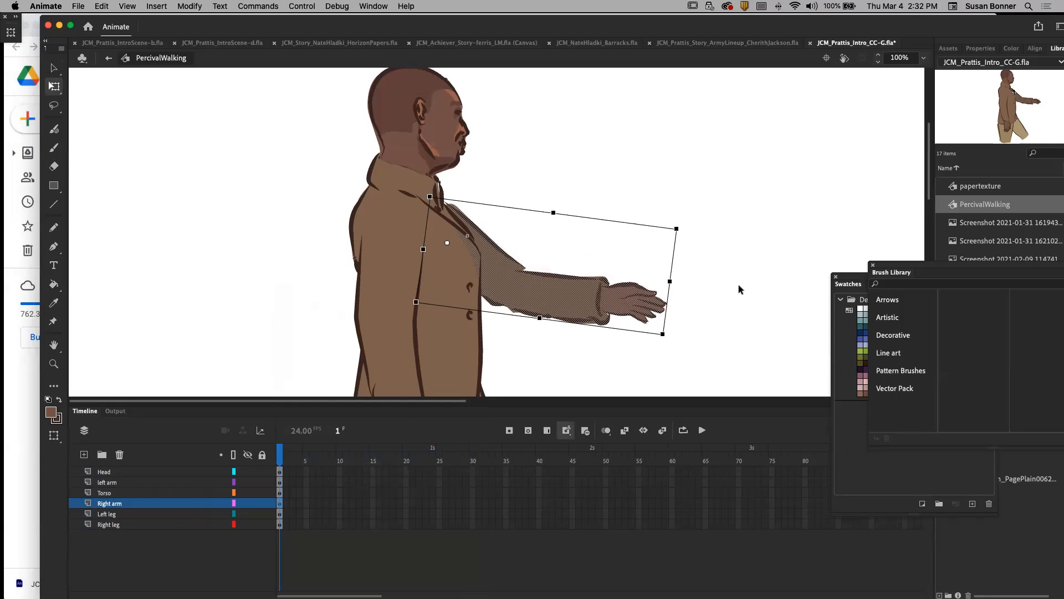
click(721, 301)
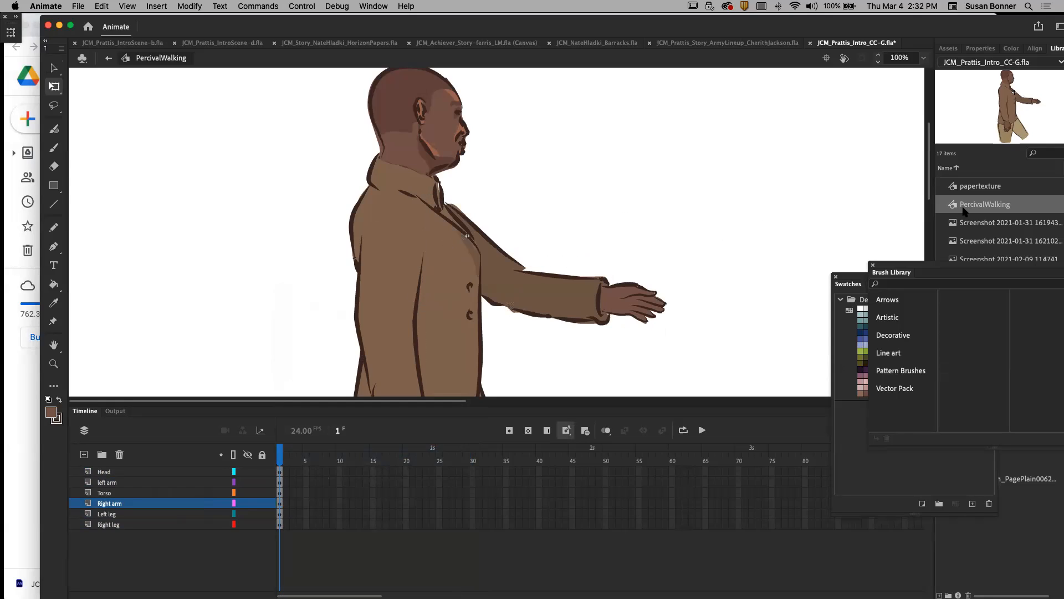
Step: Compare the papertexture and PercivalWalking symbols in the library, view the whole figure, and return to Scene 1
click(970, 188)
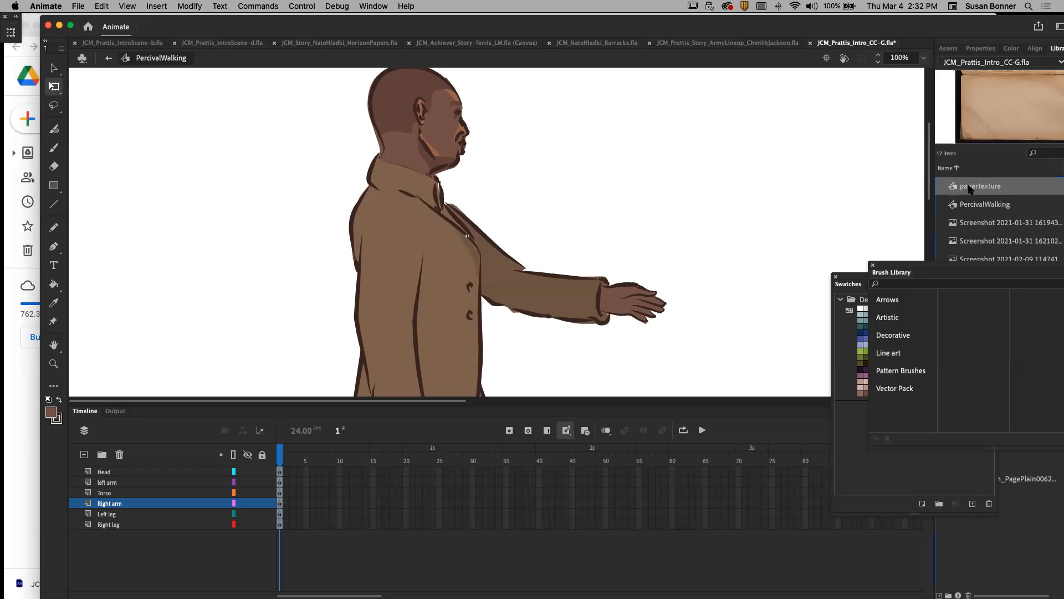
click(974, 206)
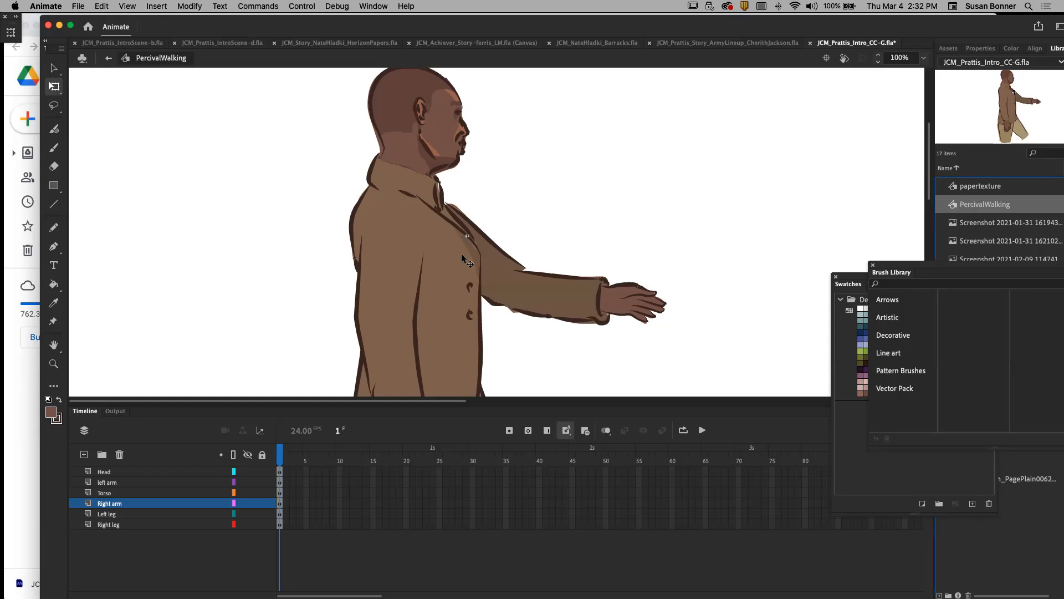
key(z)
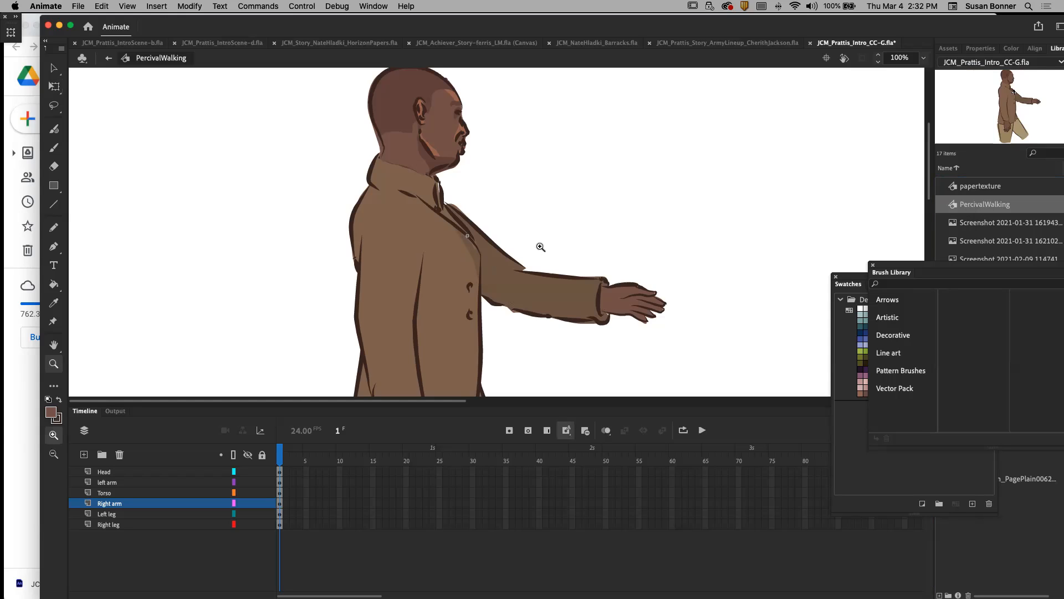
alt+click(540, 246)
drag(328, 297, 338, 246)
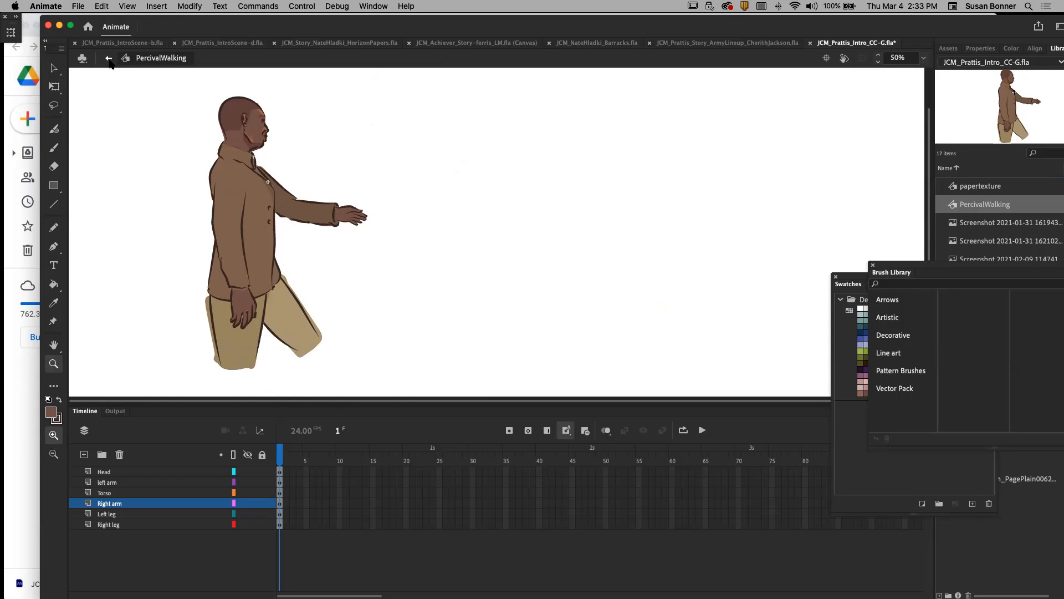
click(109, 59)
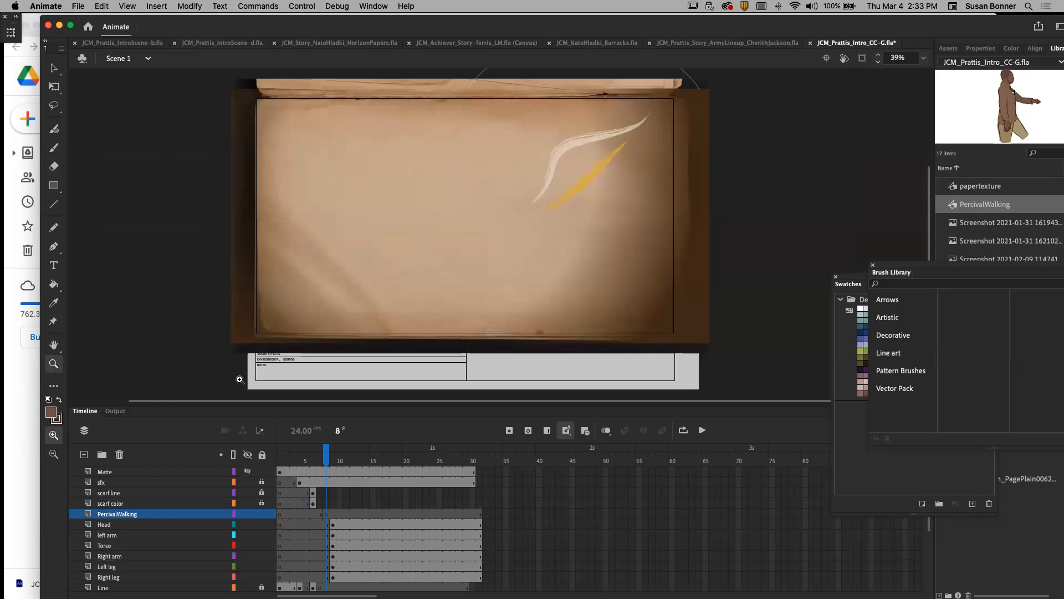
Step: Delete the emptied body-part layers from Head to Right leg in the main scene
click(138, 528)
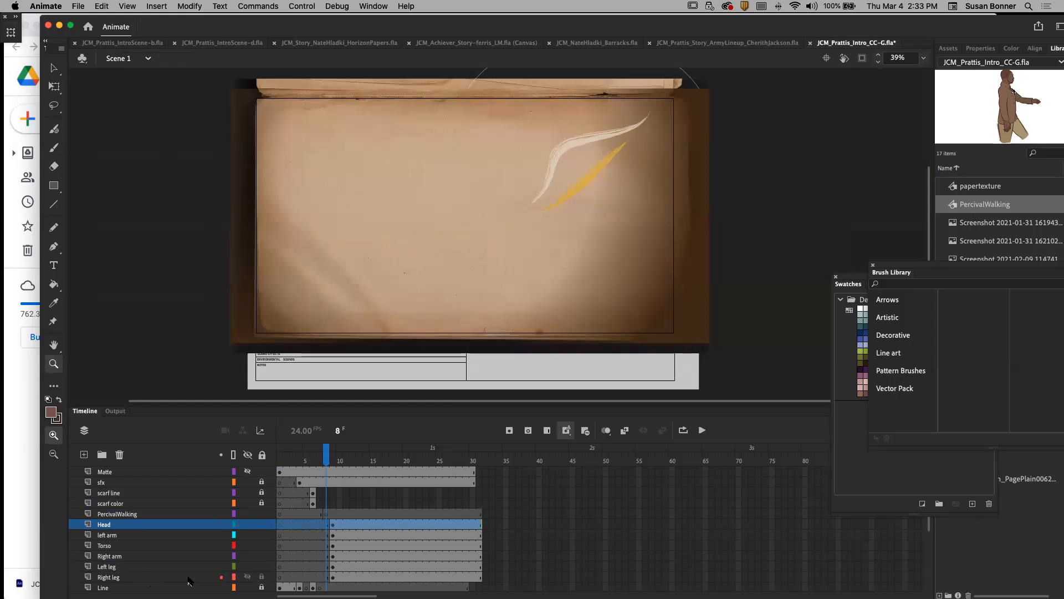
shift+click(189, 580)
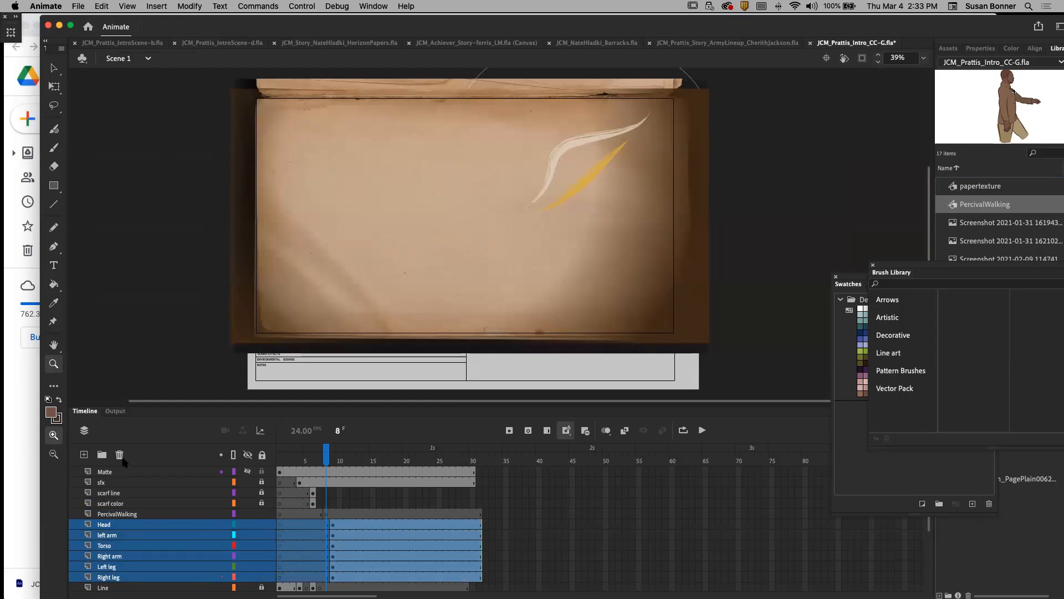
click(119, 455)
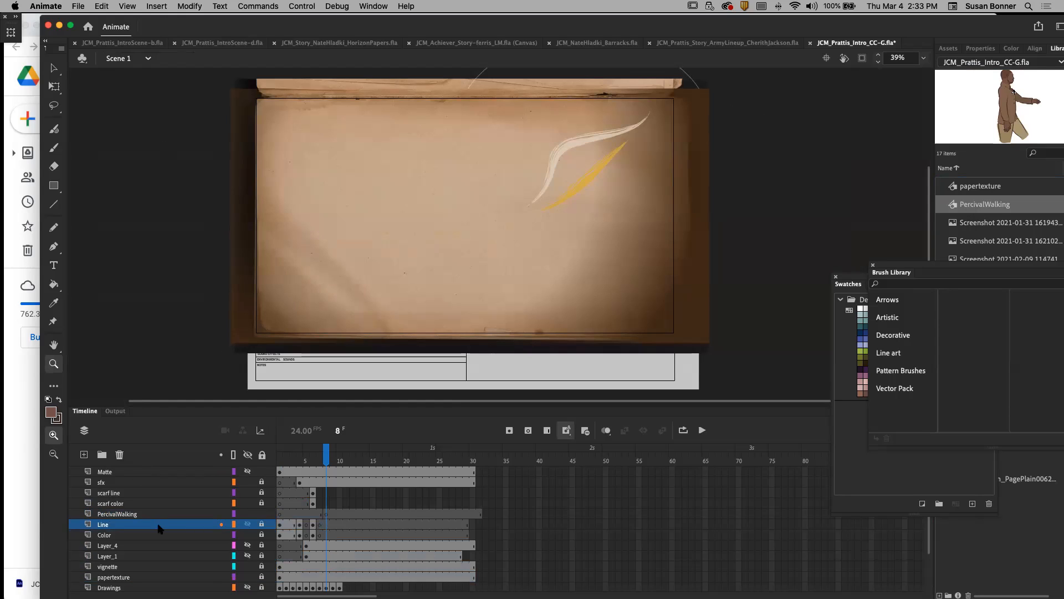
Step: Place the PercivalWalking symbol on the stage at frame 8 of the PercivalWalking layer and open it for editing in place
click(146, 513)
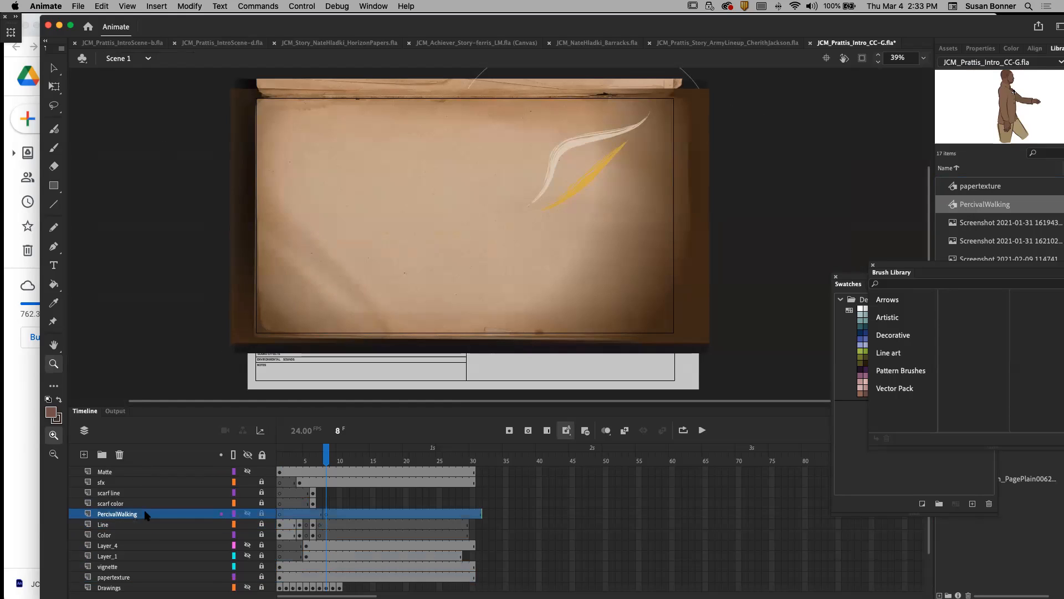
click(316, 512)
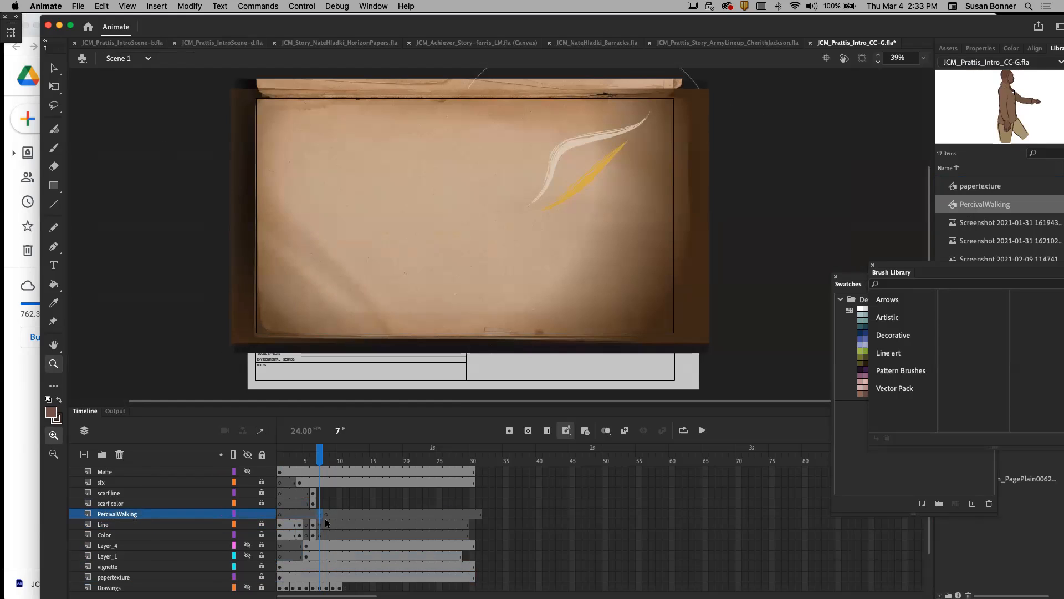
click(326, 515)
click(954, 209)
drag(953, 209, 410, 260)
key(v)
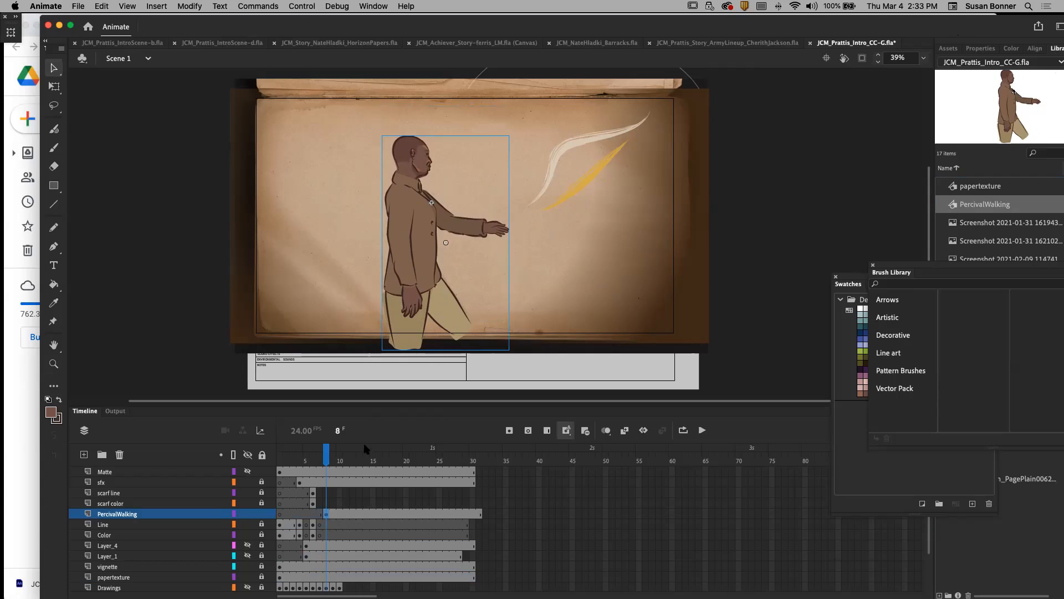
double_click(411, 256)
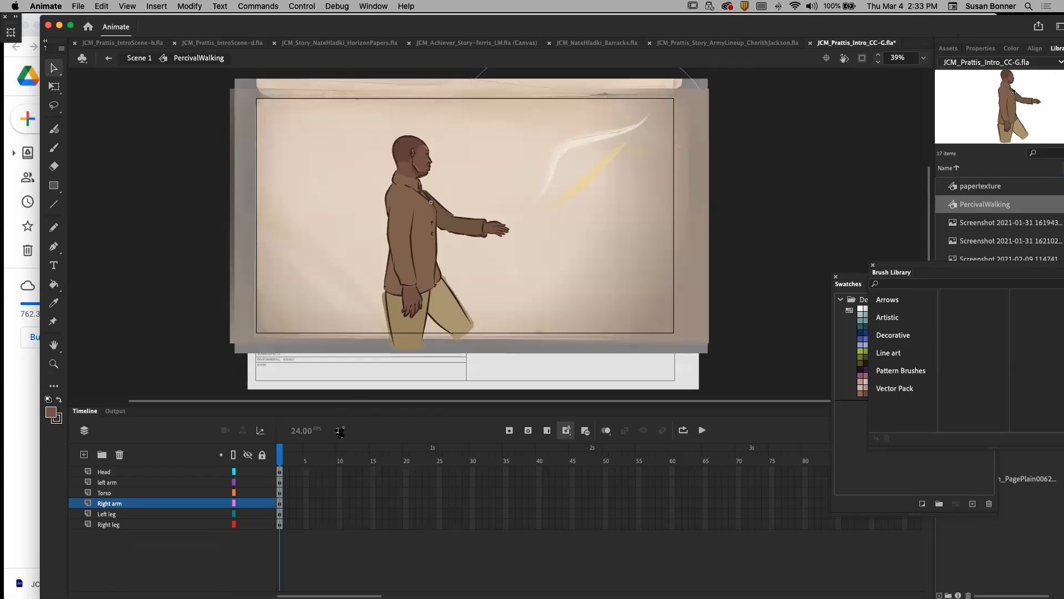
Step: Select the right arm at frame 1 inside the symbol and move its transformation point to the shoulder
click(478, 229)
click(280, 503)
key(q)
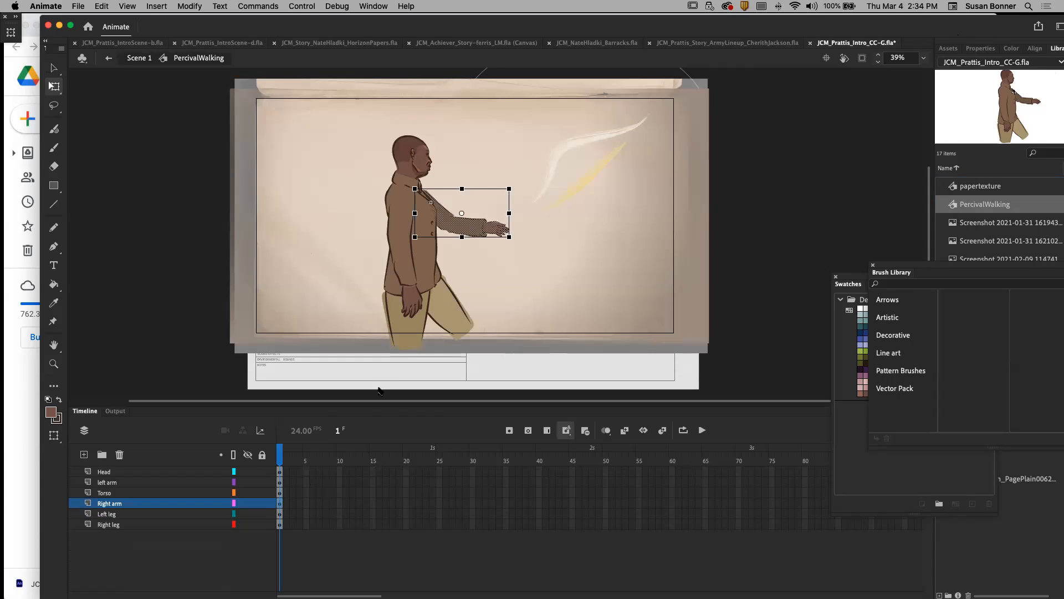
drag(462, 213, 425, 205)
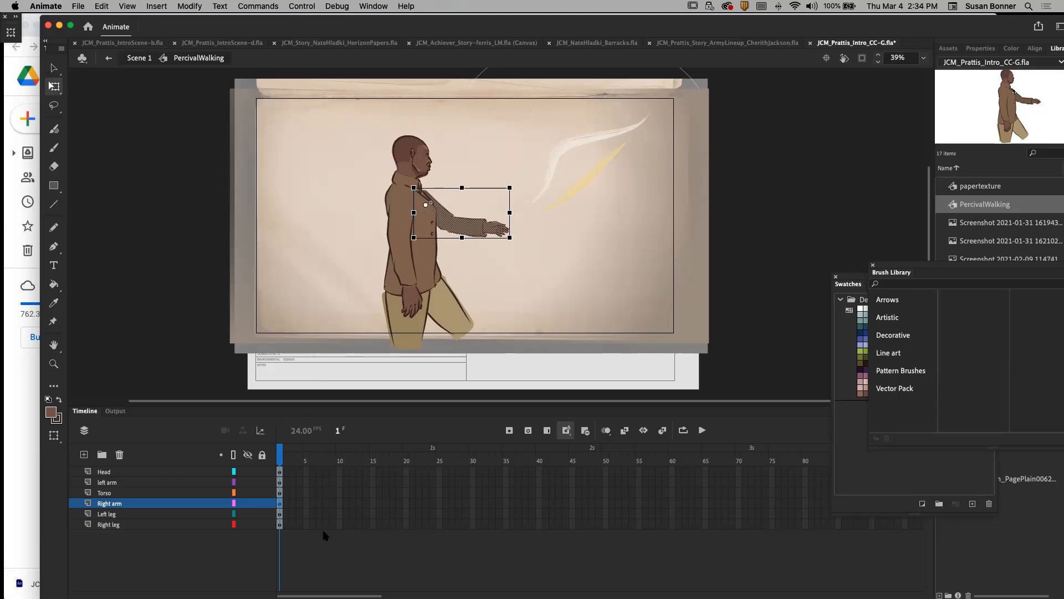
click(294, 533)
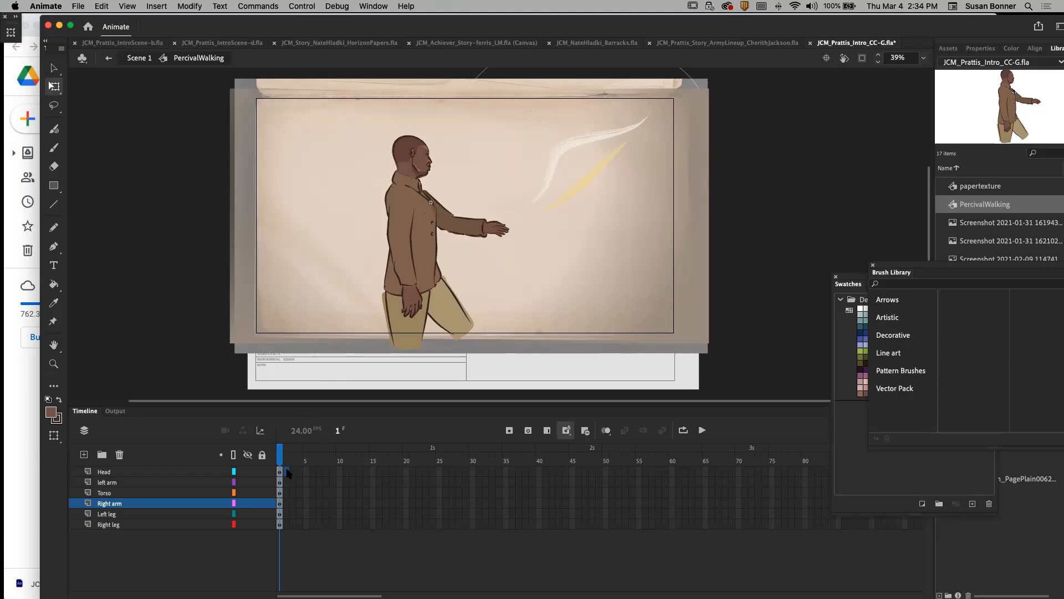
Step: Insert keyframes at frame 2 on all six body-part layers, from Head to Right leg
click(286, 471)
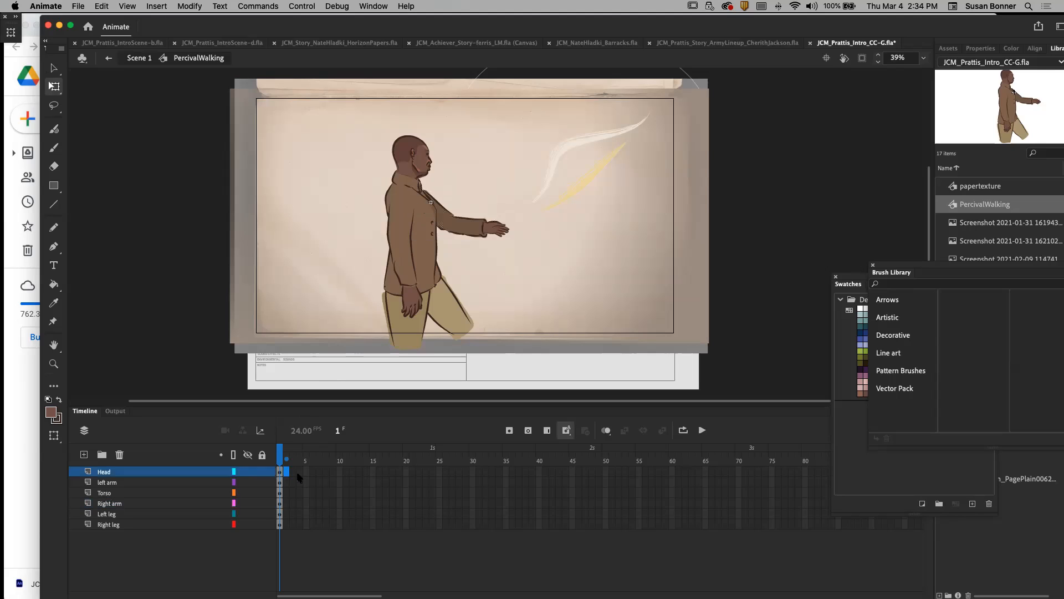
shift+click(287, 525)
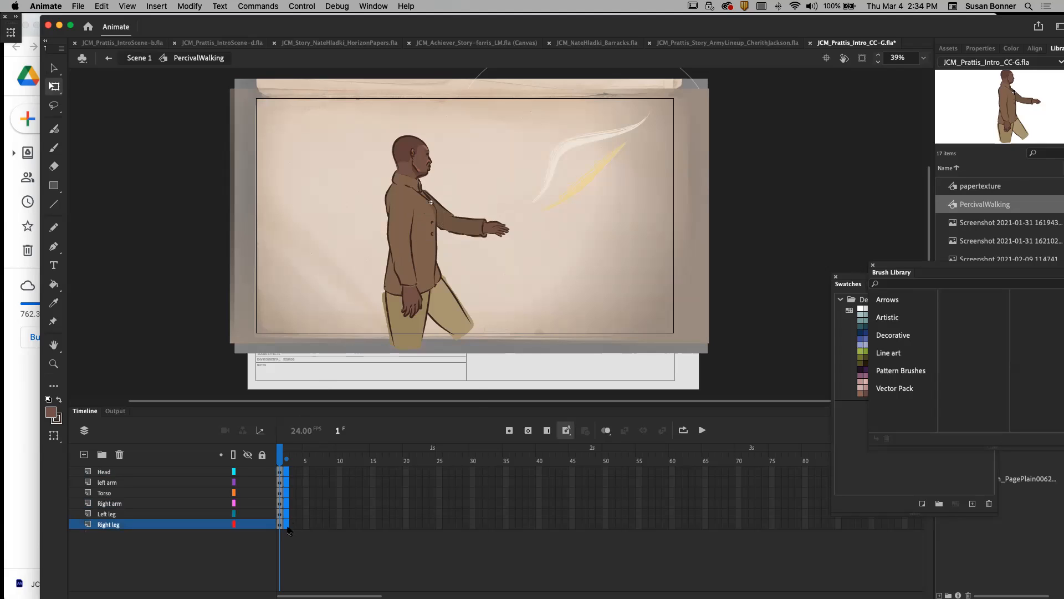
right_click(288, 529)
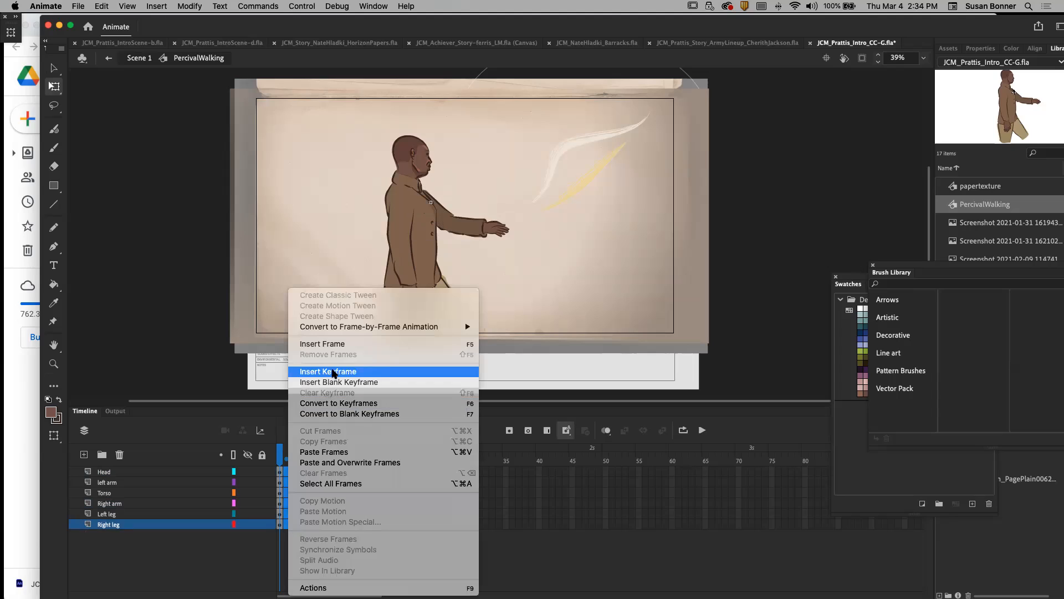
click(334, 372)
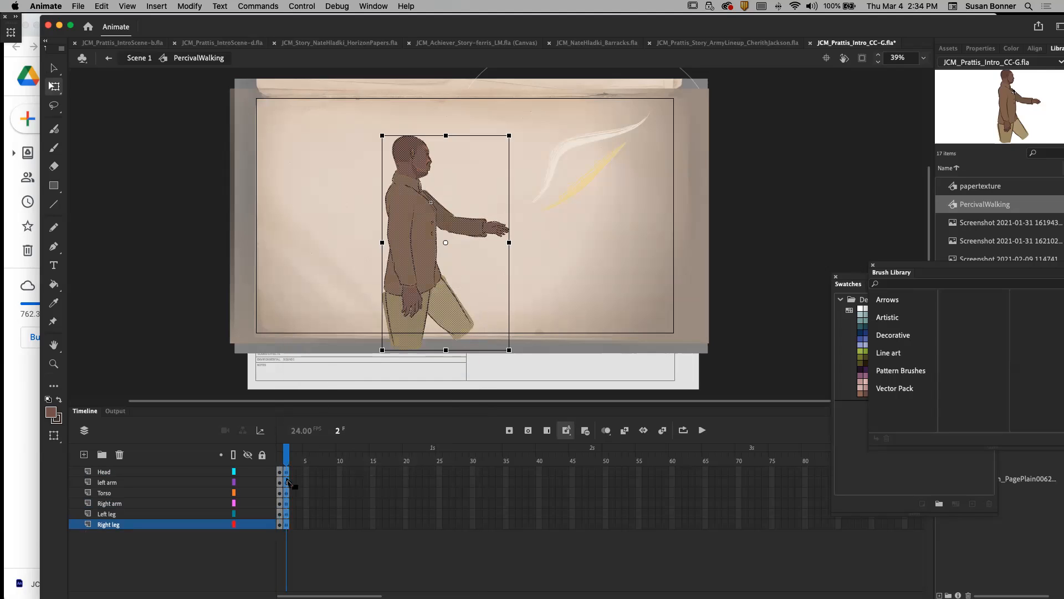
Step: At frame 2, set the right arm's transformation point at the shoulder, rotate the arm downward and shift it slightly toward the torso
click(283, 454)
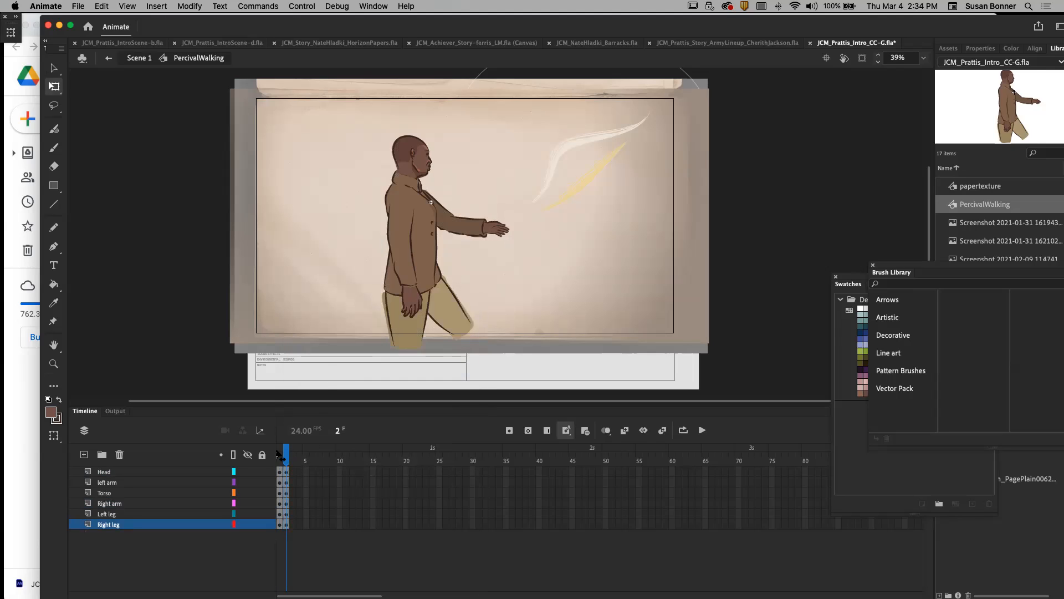
click(289, 455)
click(459, 230)
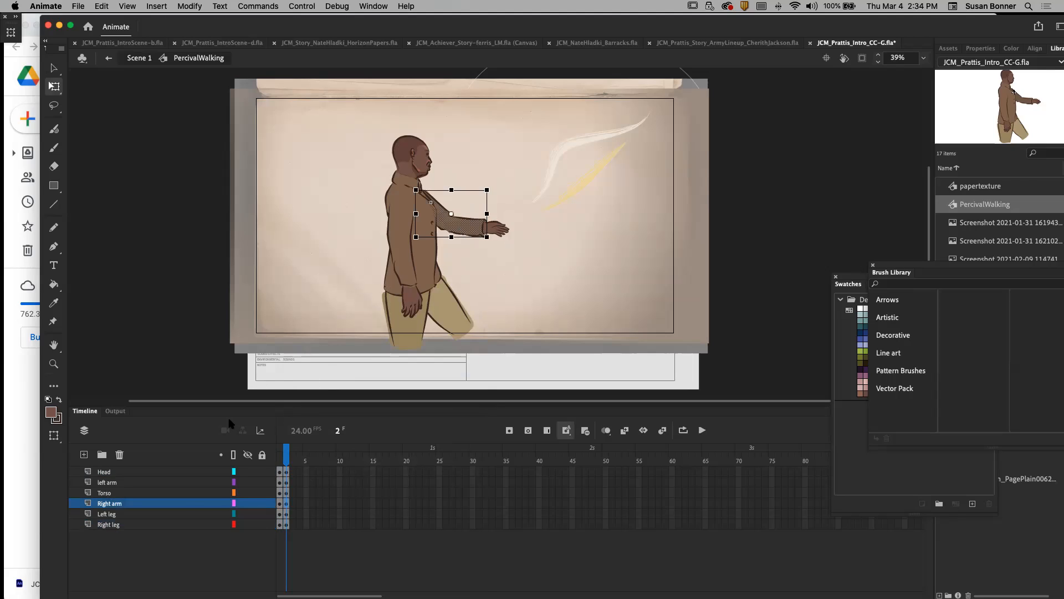
click(287, 505)
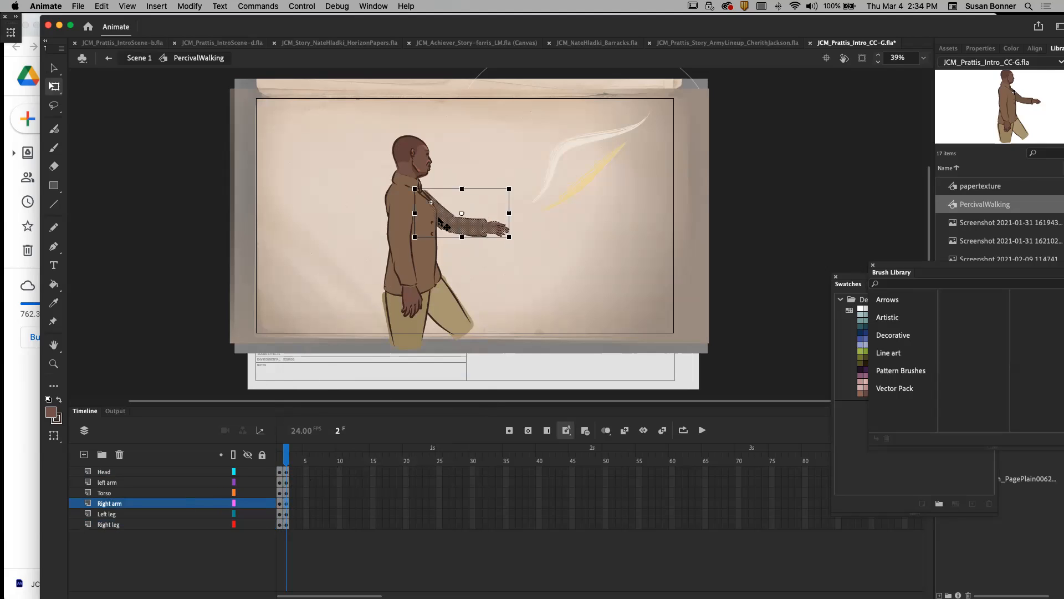
drag(462, 215, 426, 206)
drag(518, 245, 498, 276)
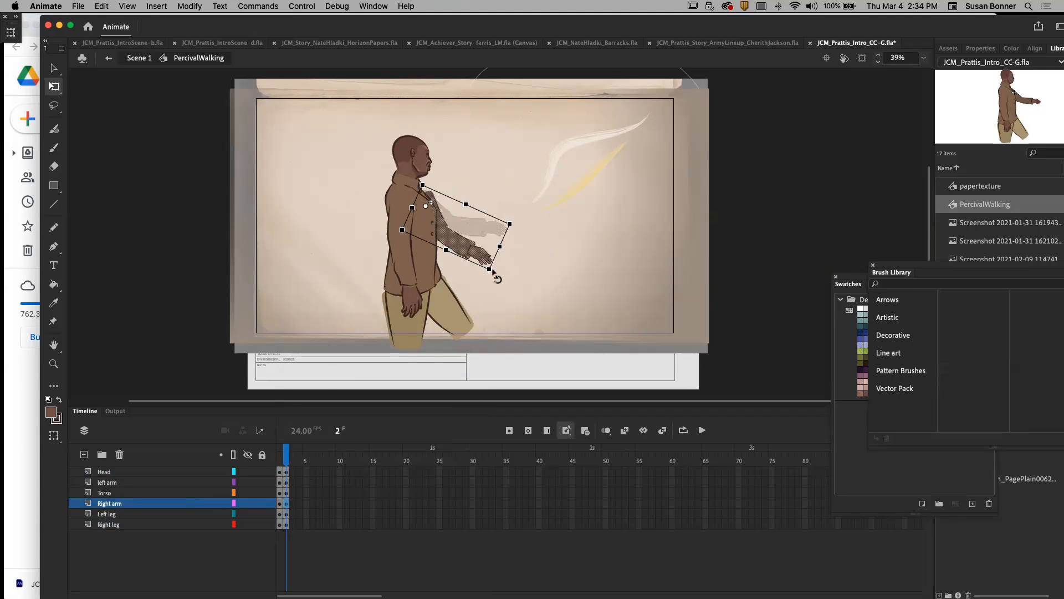
drag(449, 239, 443, 239)
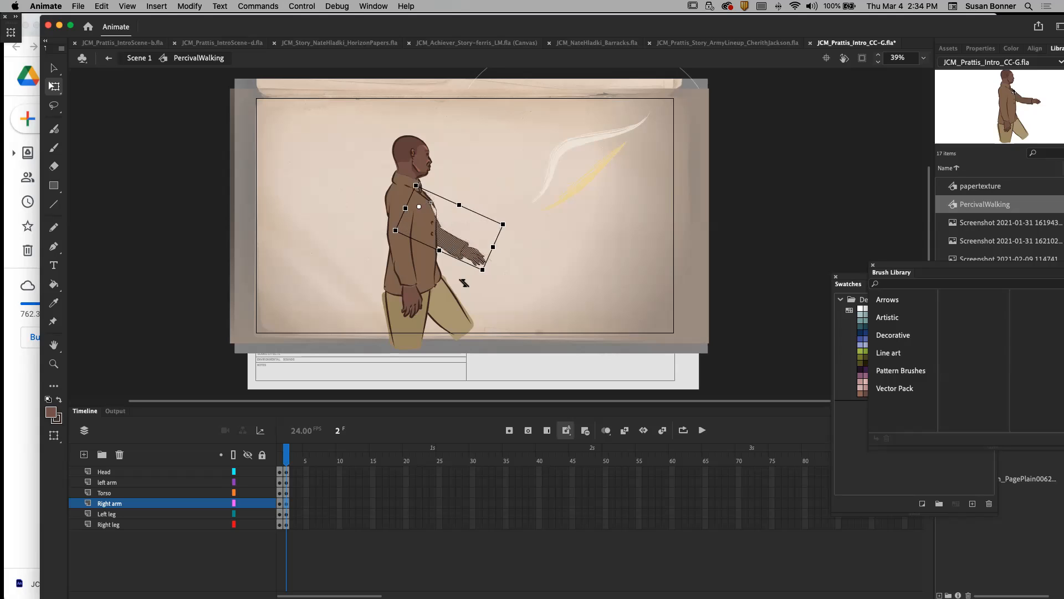
click(289, 452)
drag(286, 454, 287, 455)
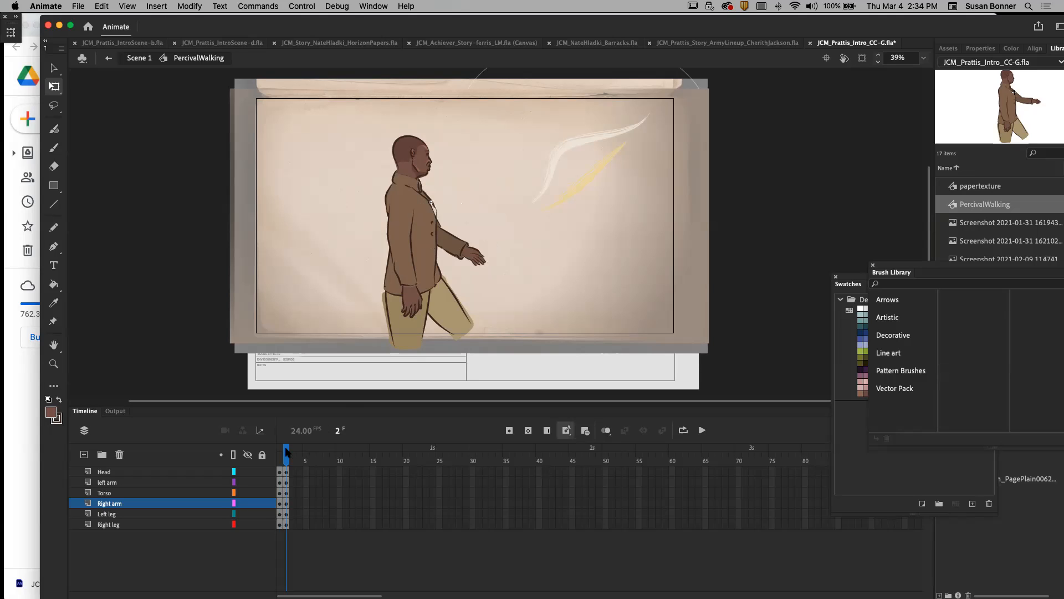
Step: Return to Scene 1 and insert a keyframe at frame 9 of the PercivalWalking layer
click(136, 58)
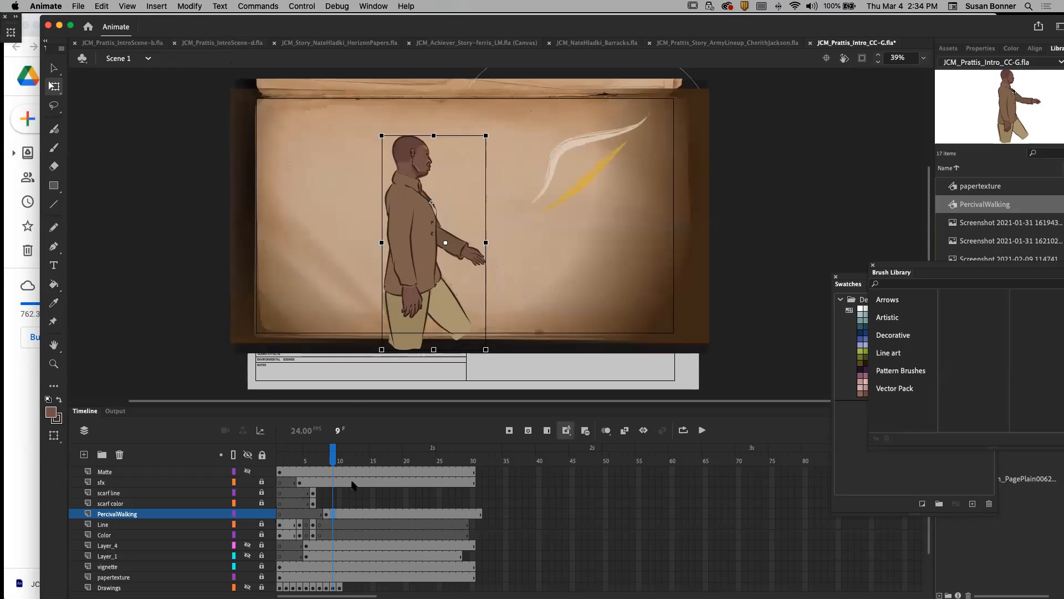
click(327, 458)
mouse_move(332, 458)
mouse_down()
mouse_move(399, 457)
mouse_move(324, 478)
mouse_move(333, 479)
mouse_up()
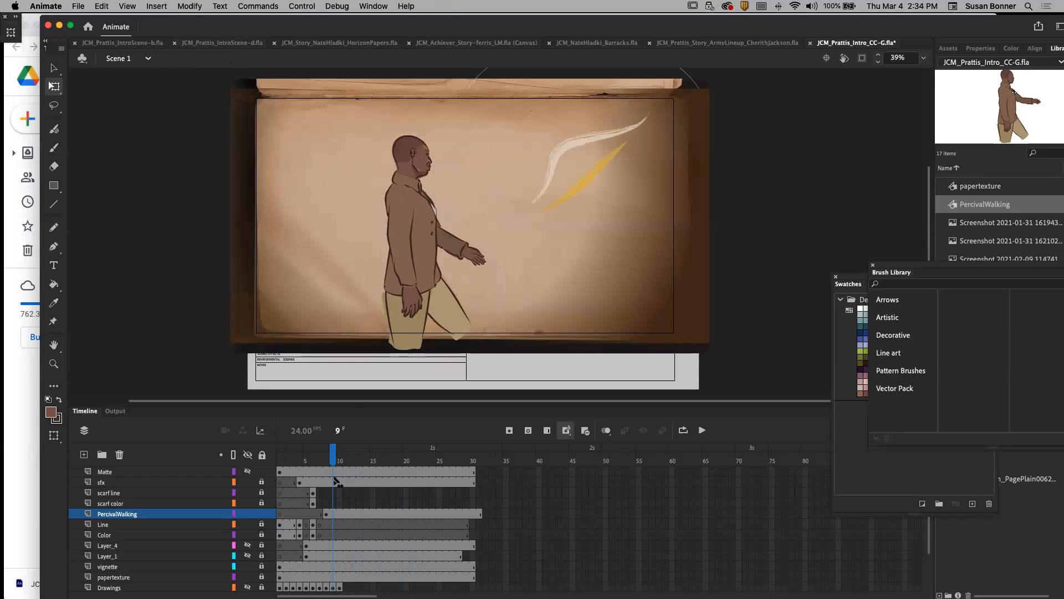
click(335, 517)
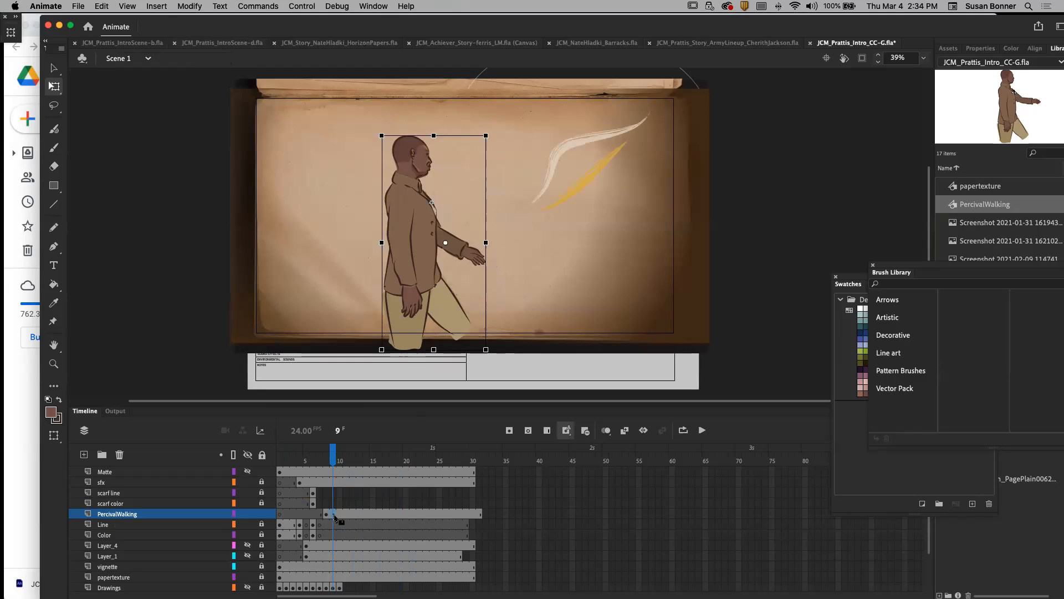
right_click(334, 517)
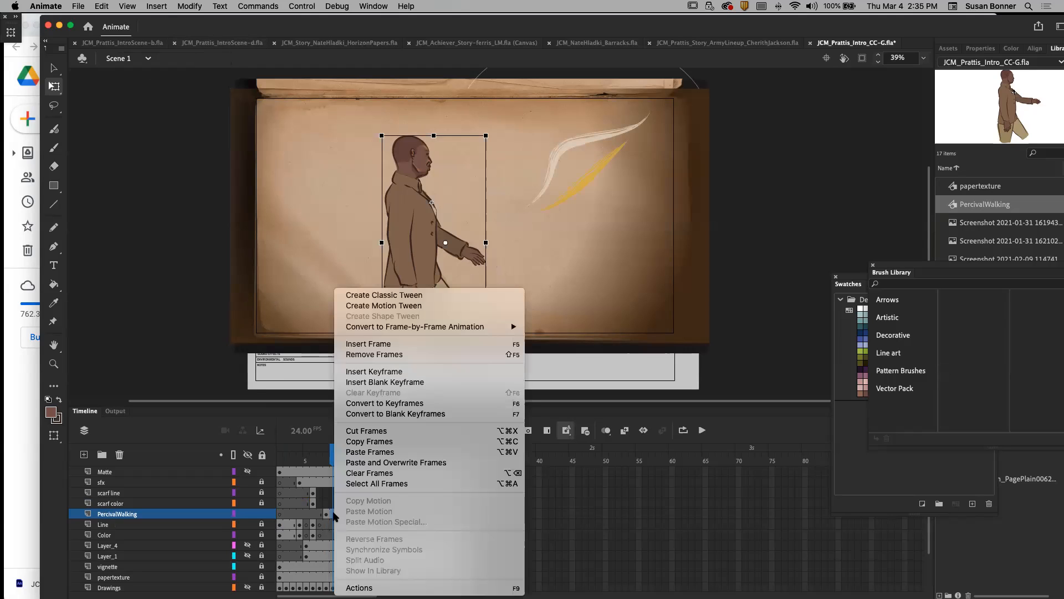
click(368, 372)
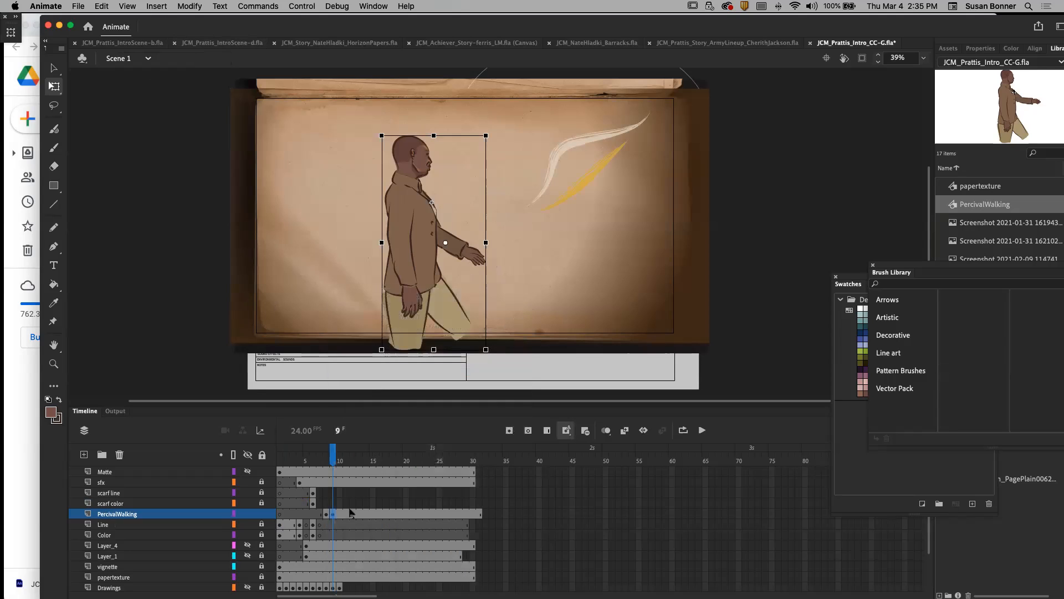
click(333, 458)
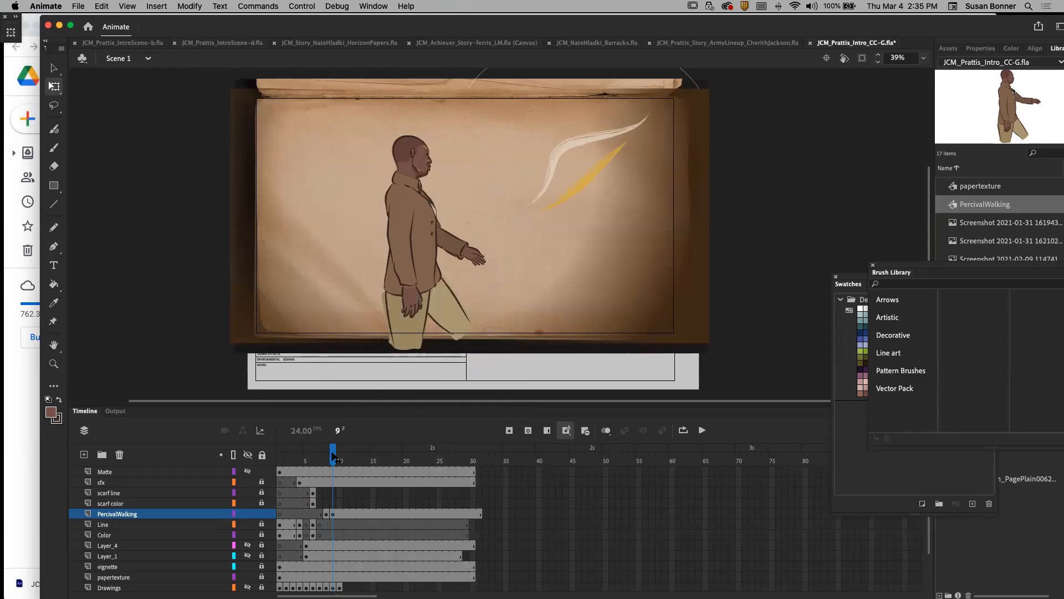
Step: Use the Frame Picker to show symbol frame 2 at frame 9 and set its playback to Single Frame
click(333, 514)
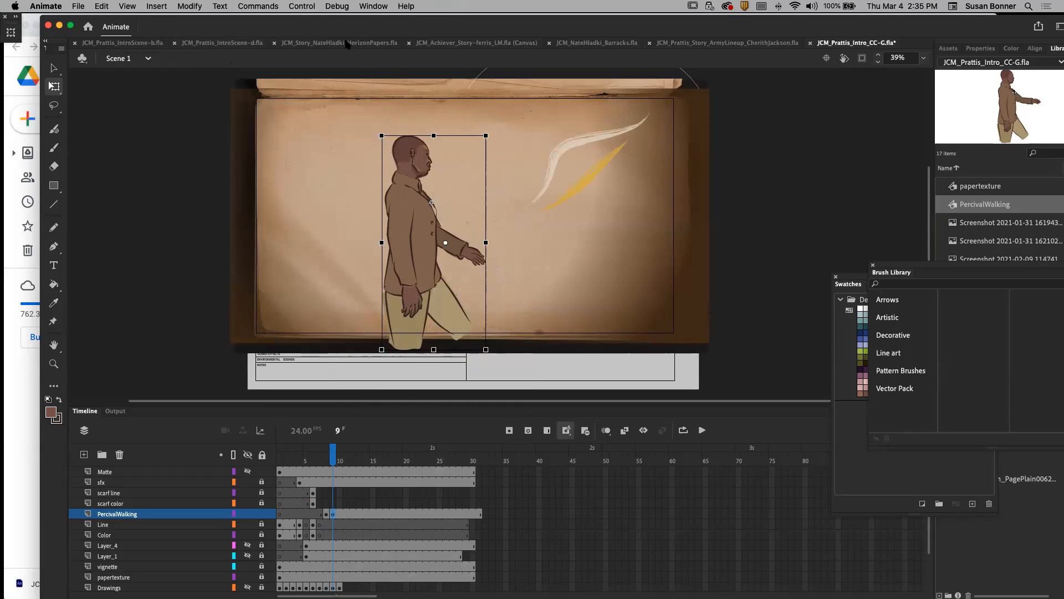
click(373, 7)
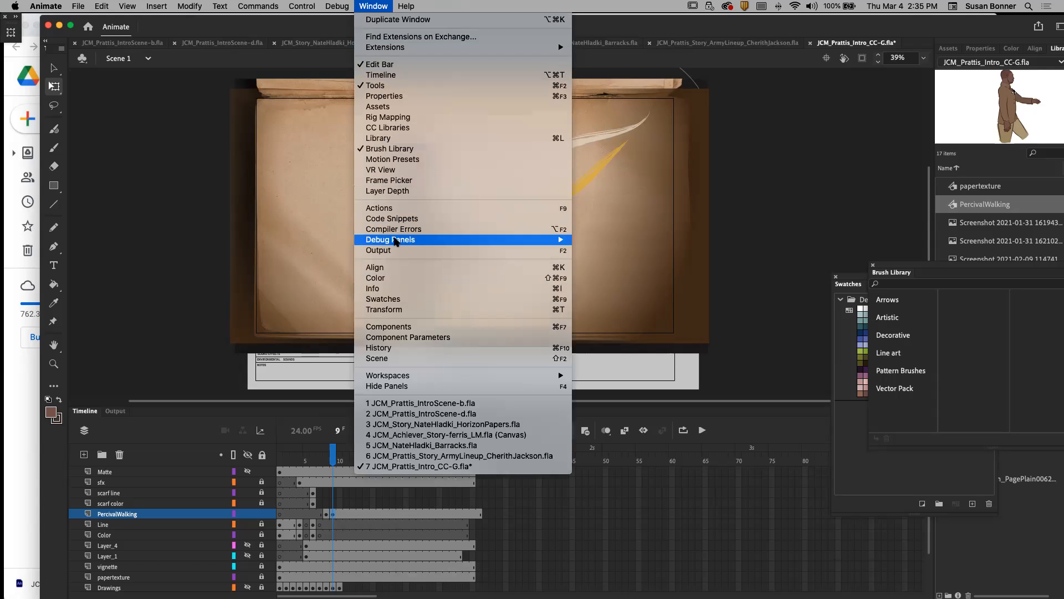
click(389, 180)
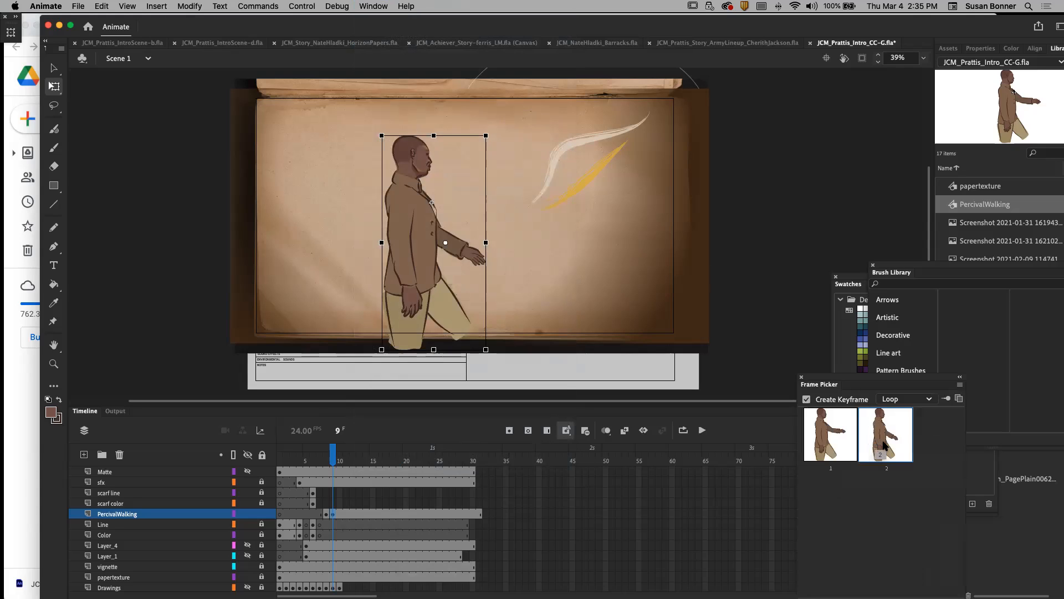
click(848, 443)
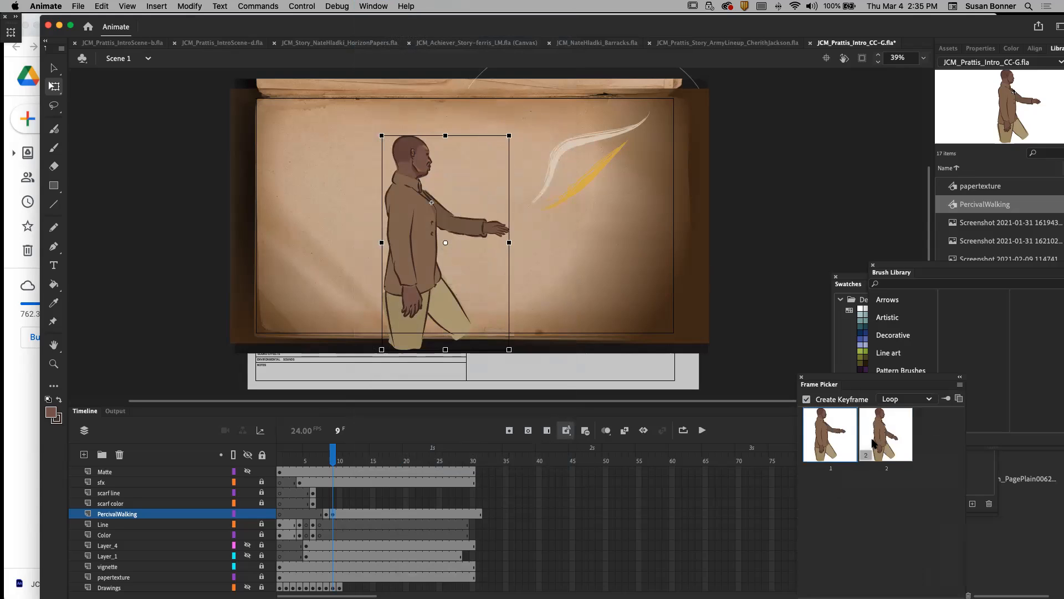
click(877, 443)
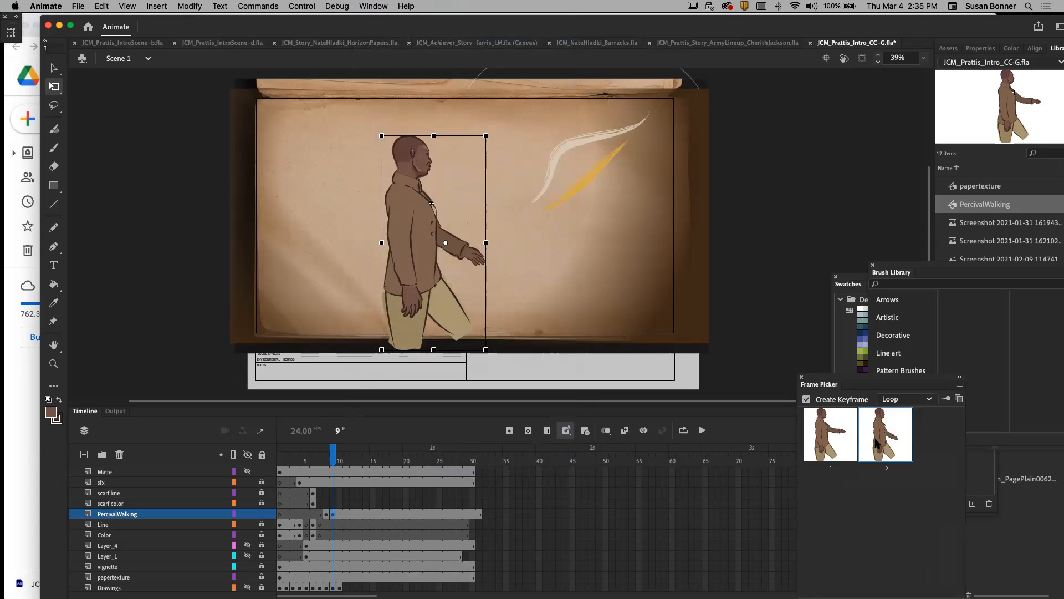
click(920, 403)
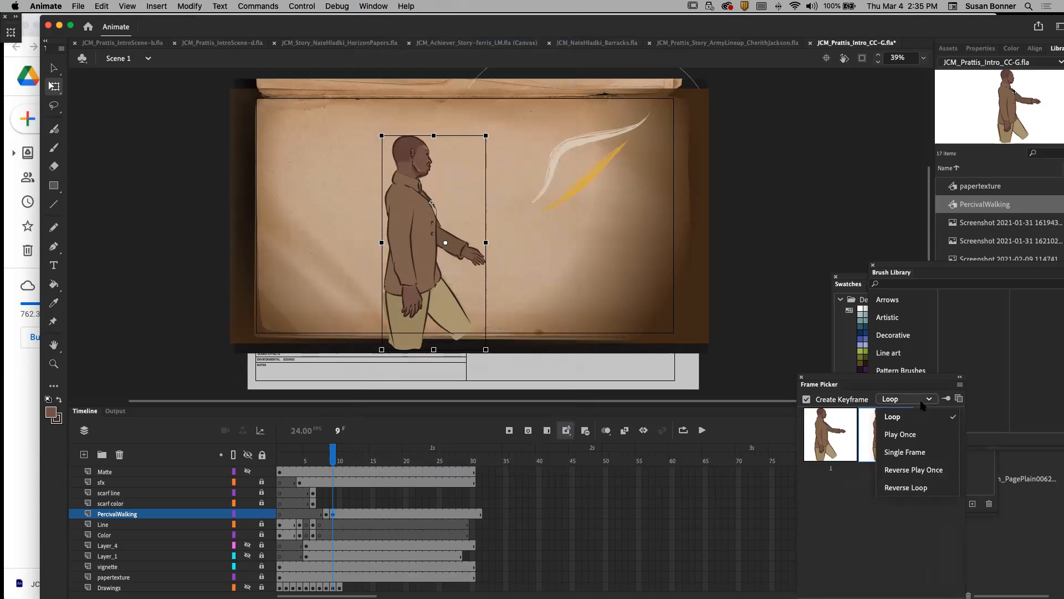
click(906, 452)
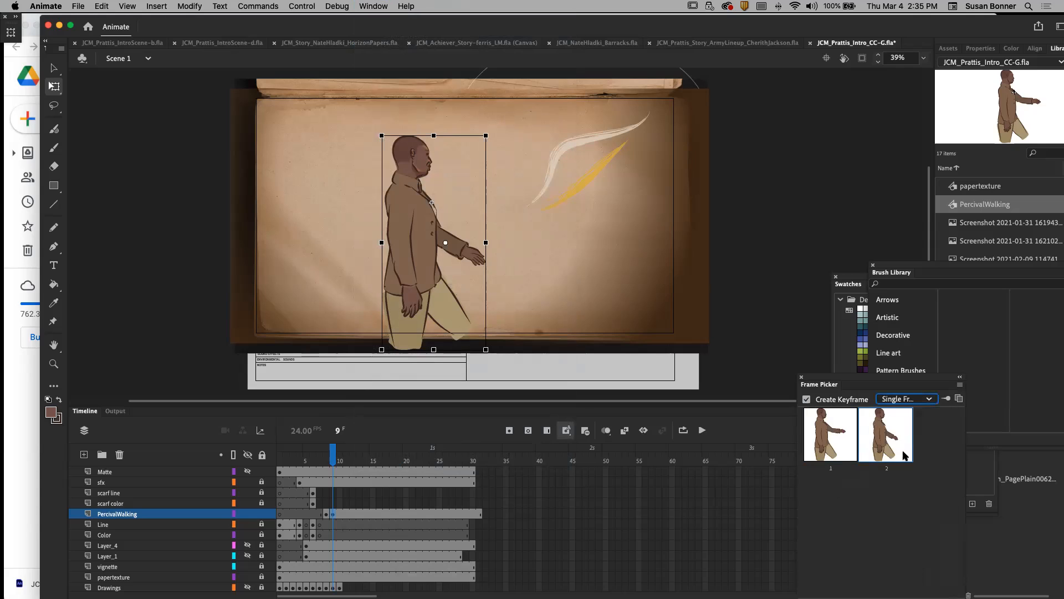
Step: Go to frame 10 of the main scene and open the PercivalWalking symbol for editing in place
mouse_move(333, 457)
mouse_down()
mouse_move(426, 457)
mouse_move(285, 458)
mouse_move(355, 458)
mouse_move(335, 454)
mouse_up()
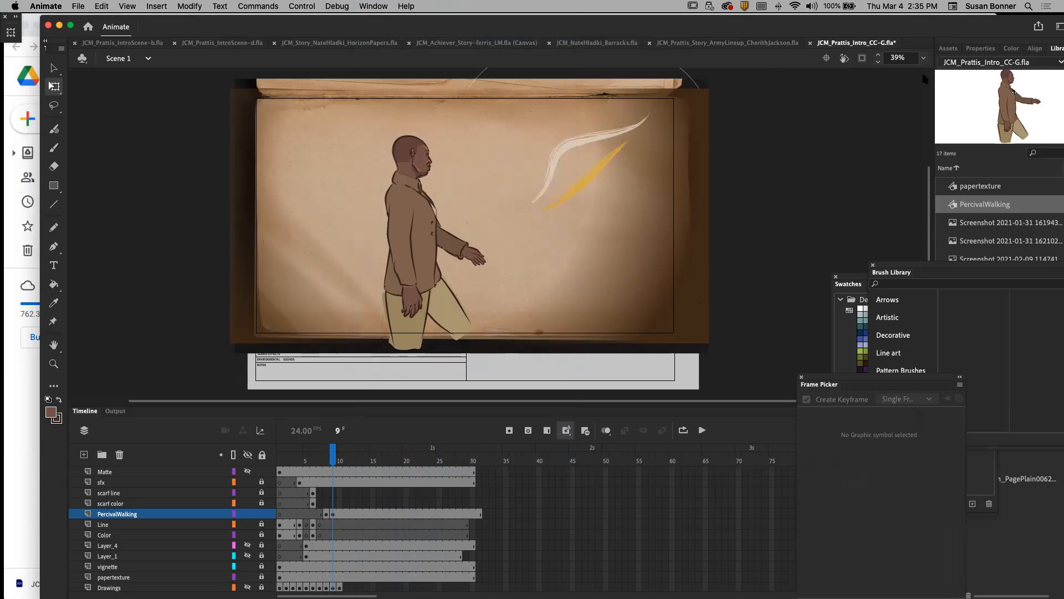
key(period)
mouse_move(339, 461)
mouse_down()
mouse_move(329, 461)
mouse_move(339, 461)
mouse_up()
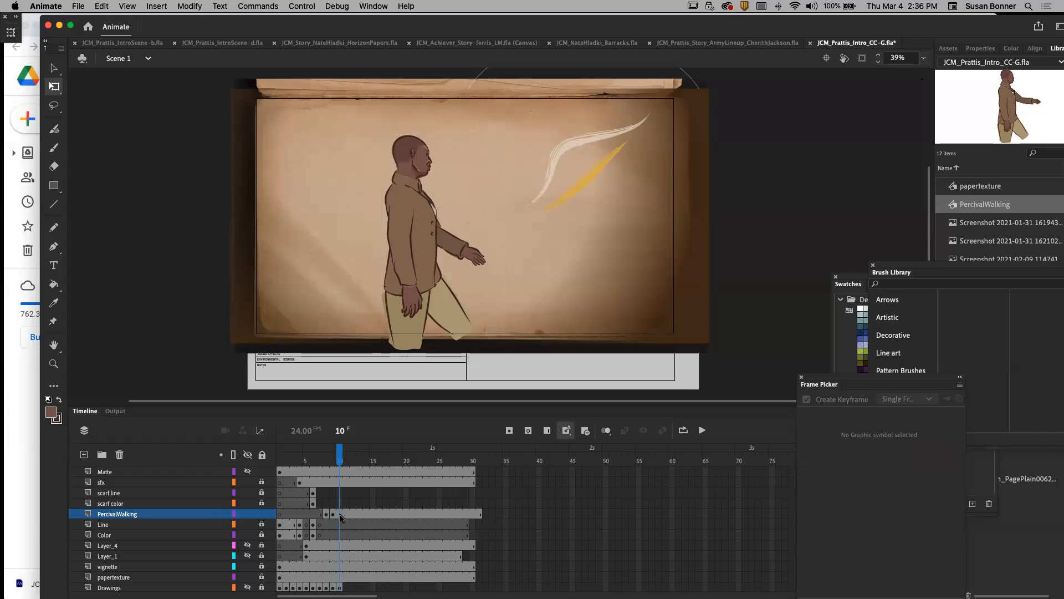
click(413, 264)
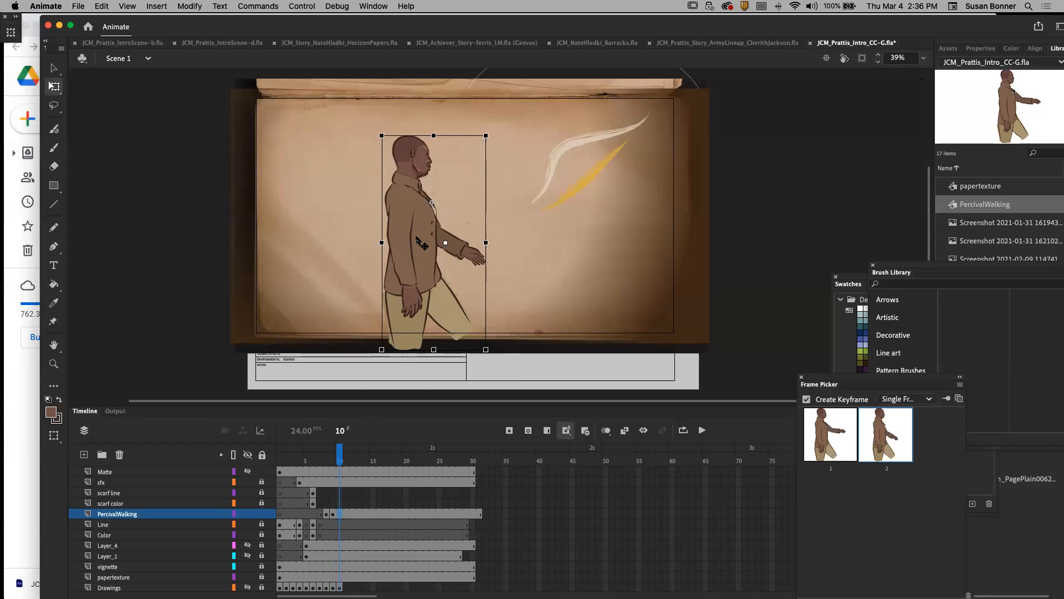
double_click(413, 244)
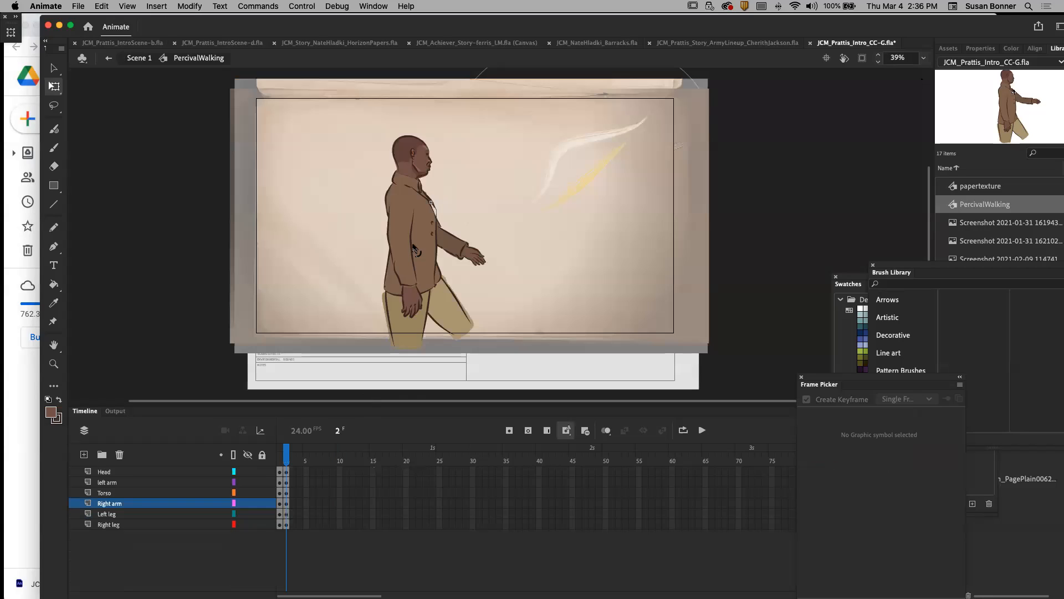
Step: Insert keyframes at frame 3 on all the symbol's layers, from Head to Right leg
click(292, 470)
shift+click(291, 523)
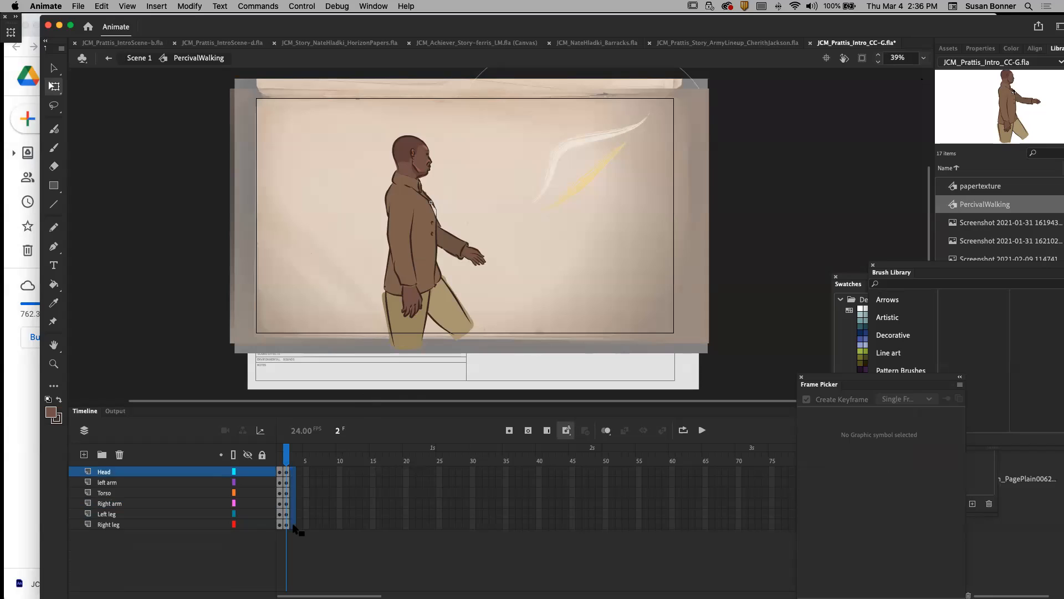
right_click(294, 493)
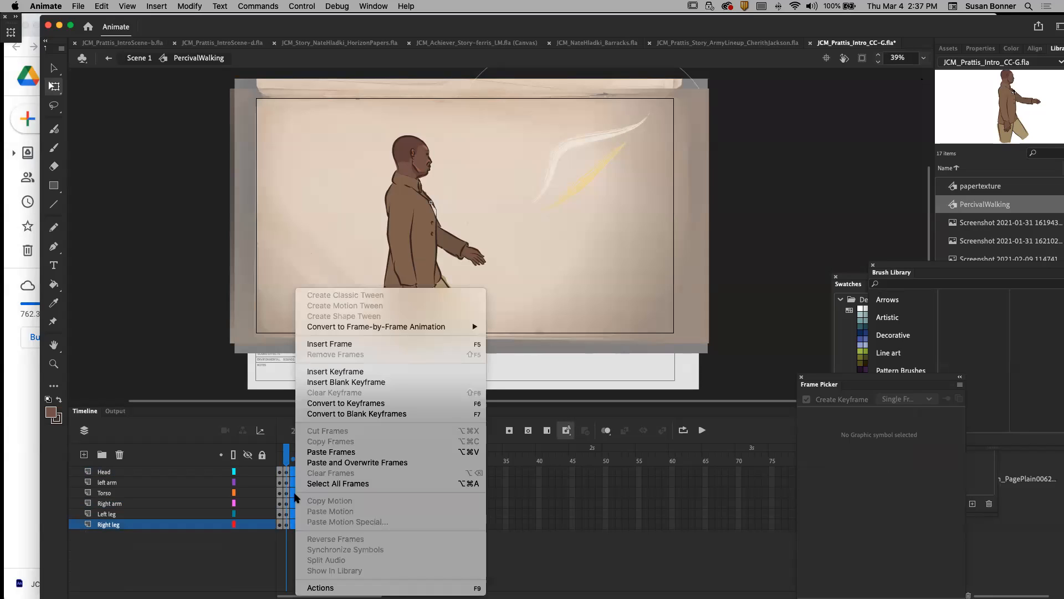
click(336, 371)
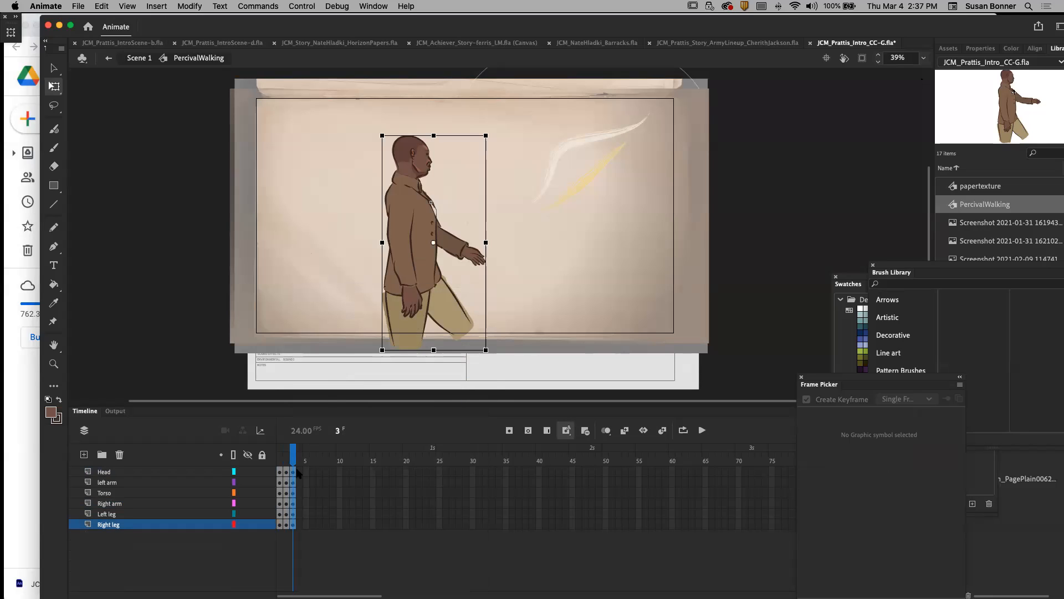
Step: Switch to the brush, set its mode to Paint Normal, and undo the test strokes on the jacket's shoulder
click(335, 287)
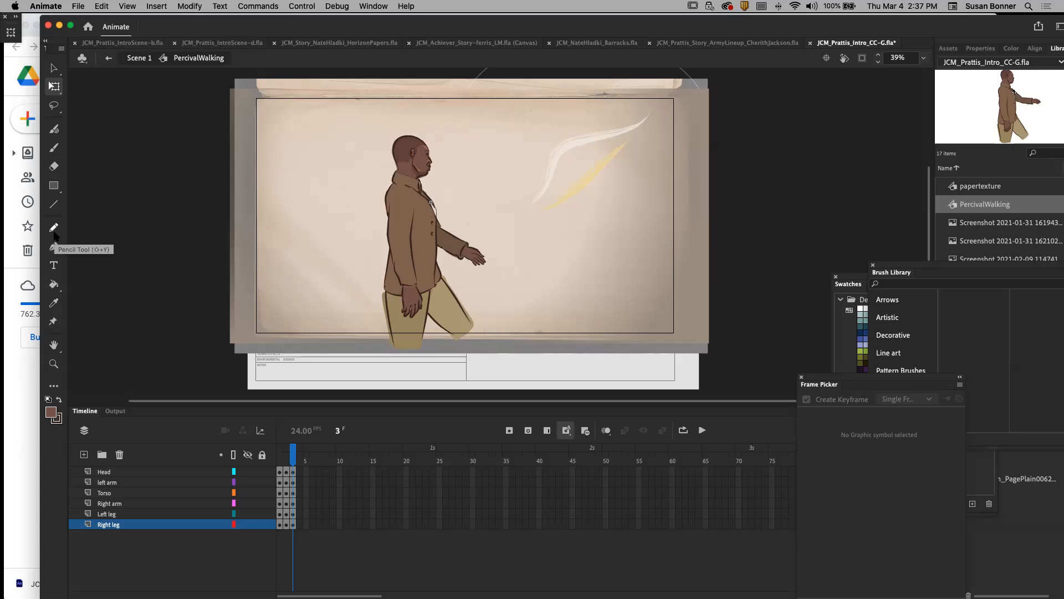
click(54, 148)
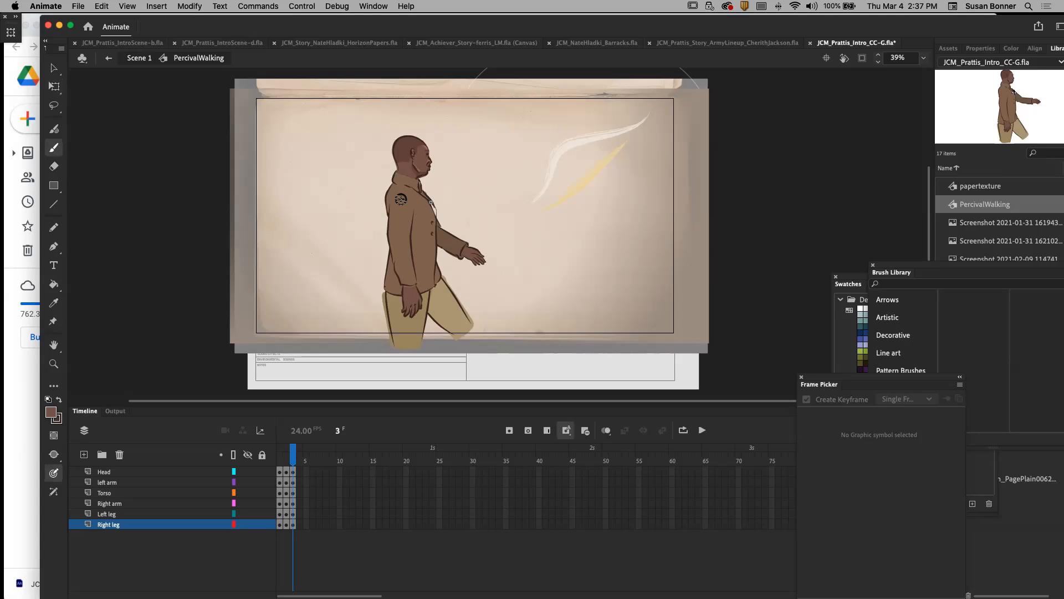
mouse_move(404, 191)
mouse_down()
mouse_move(398, 203)
mouse_move(406, 200)
mouse_up()
key(super+z)
click(55, 455)
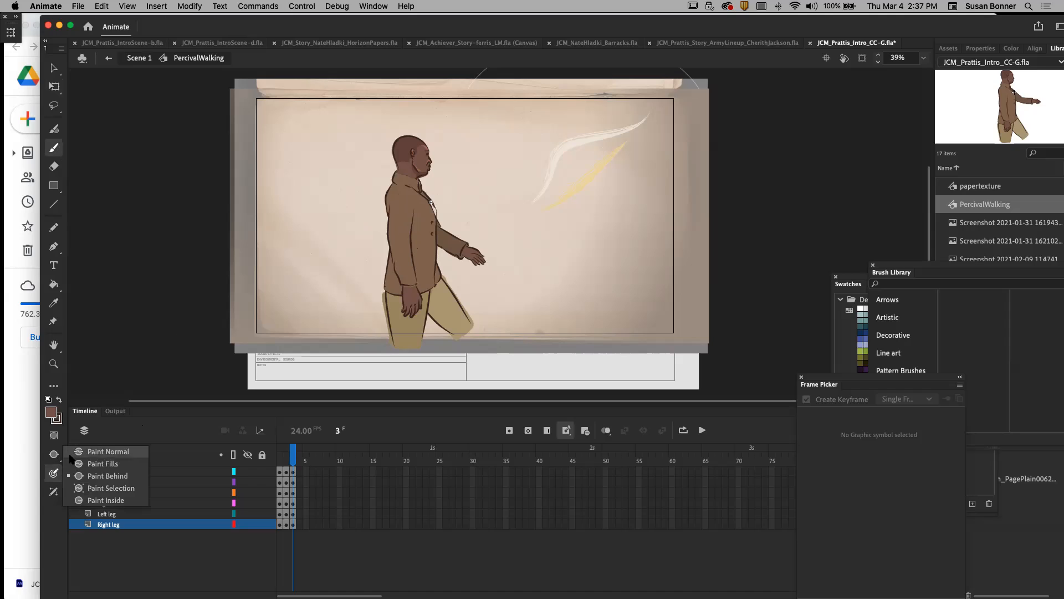
click(103, 451)
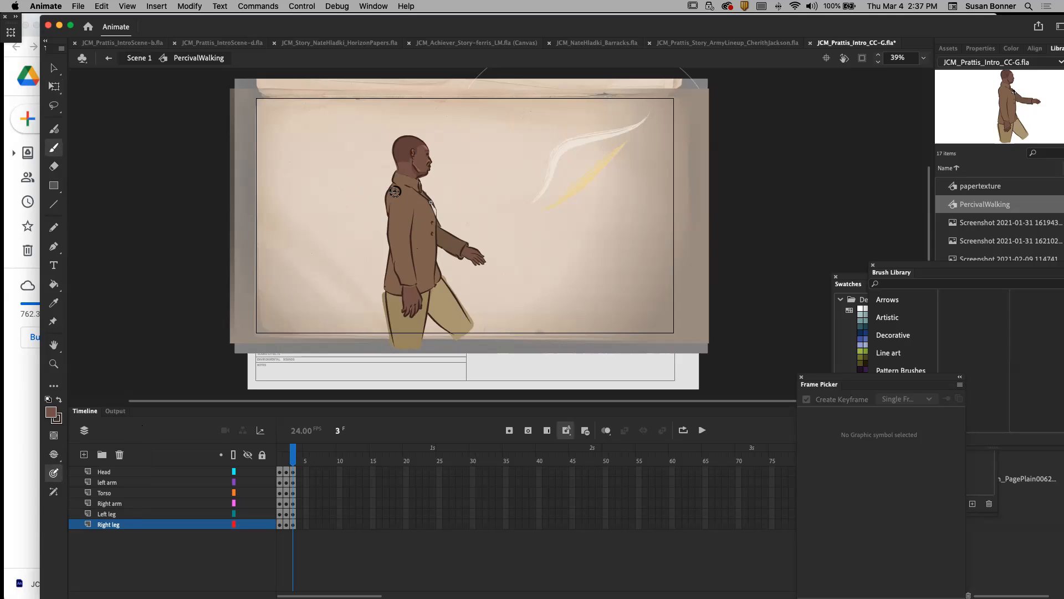
mouse_move(401, 196)
mouse_down()
mouse_move(401, 207)
mouse_move(407, 200)
mouse_up()
key(super+z)
Step: Paint a small brown patch on the upper sleeve at frame 3 of the left arm layer
click(117, 493)
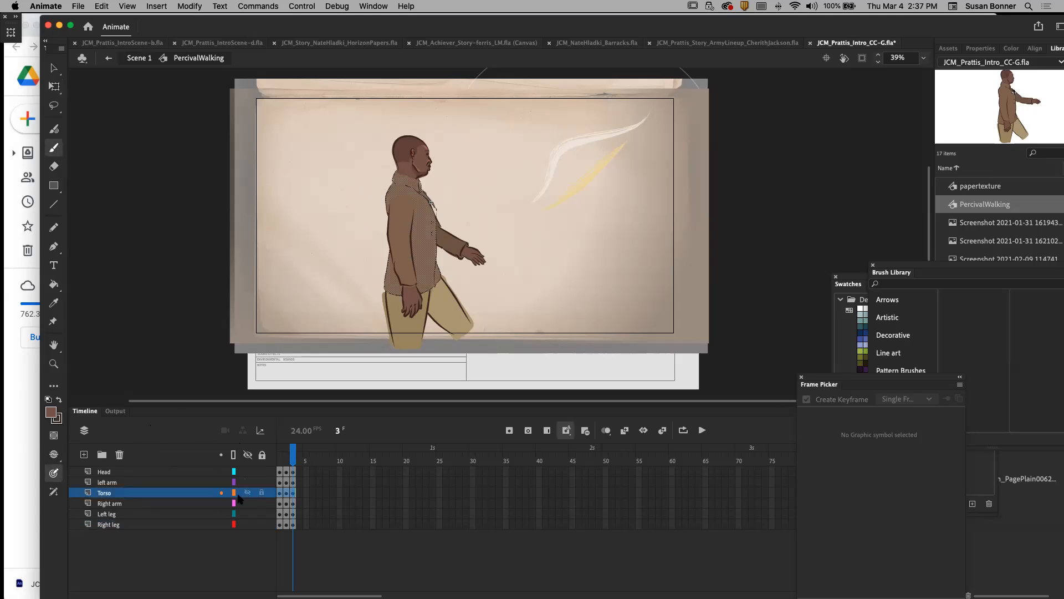
click(247, 493)
click(248, 493)
shift+click(142, 484)
click(143, 486)
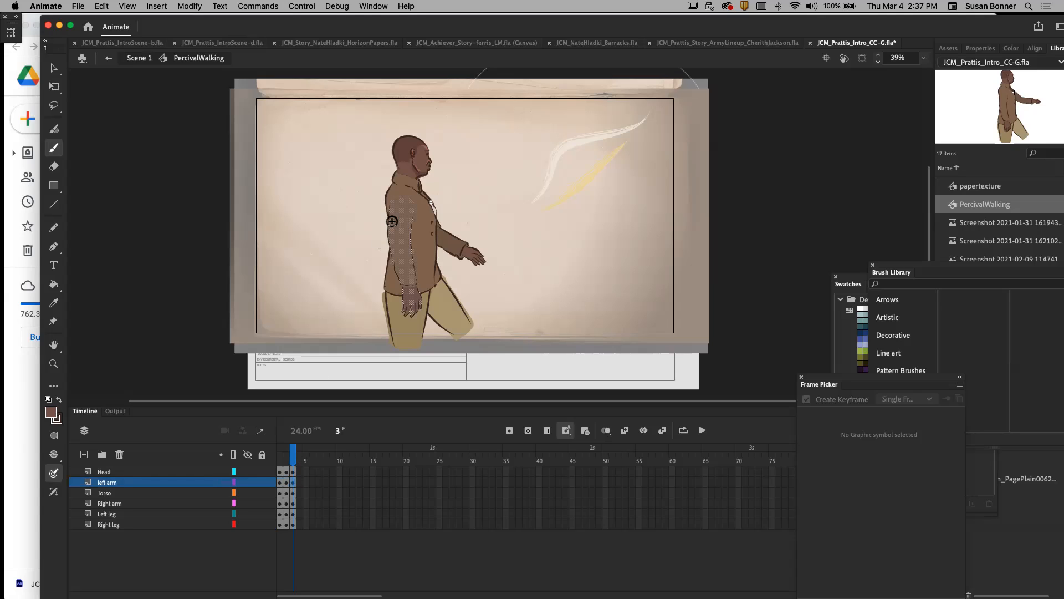
drag(400, 209, 405, 217)
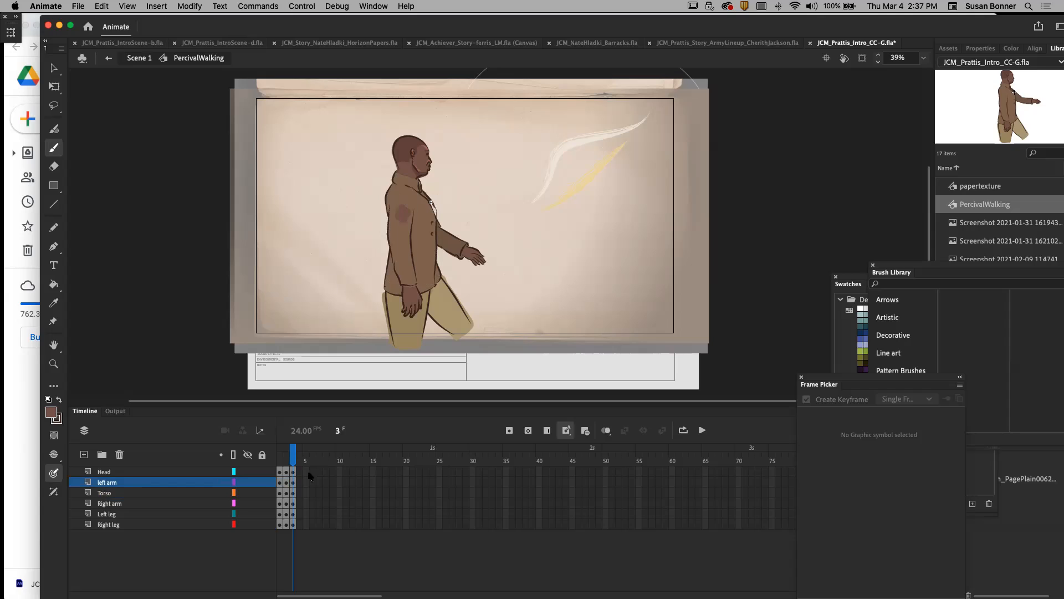
Step: Hide the layers from Head to Left leg, delete the stray brown patch from the Right leg layer, and show all layers again
mouse_move(292, 457)
mouse_down()
mouse_move(277, 458)
mouse_move(295, 456)
mouse_up()
drag(248, 471, 247, 513)
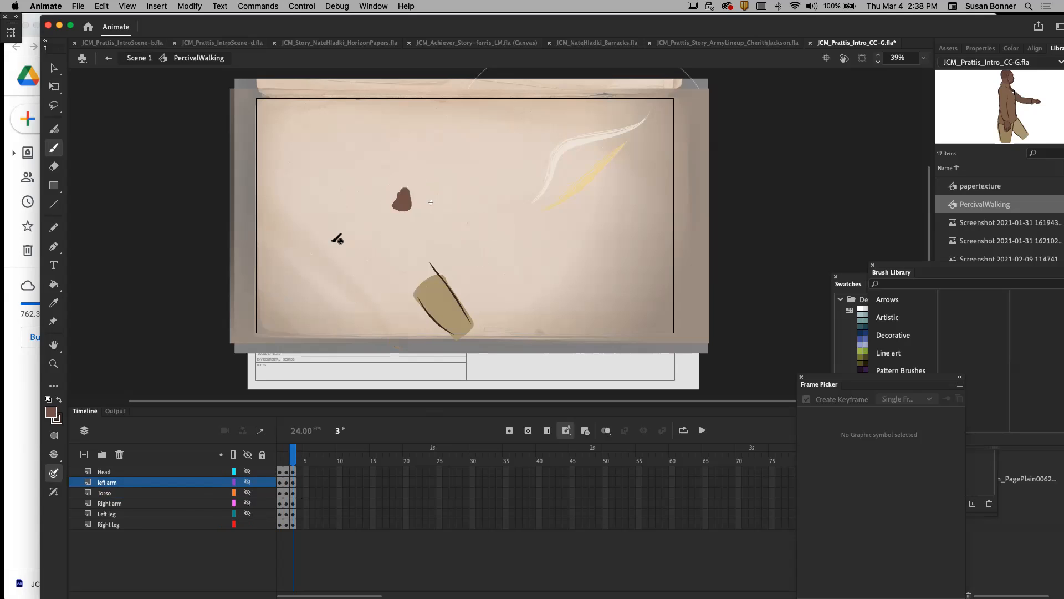
click(53, 68)
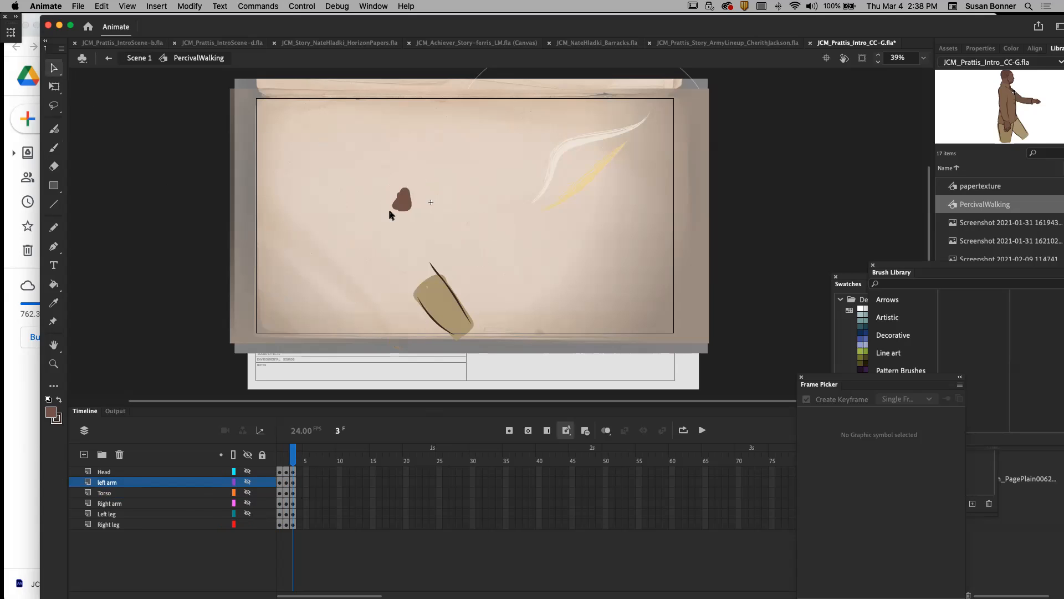
click(403, 205)
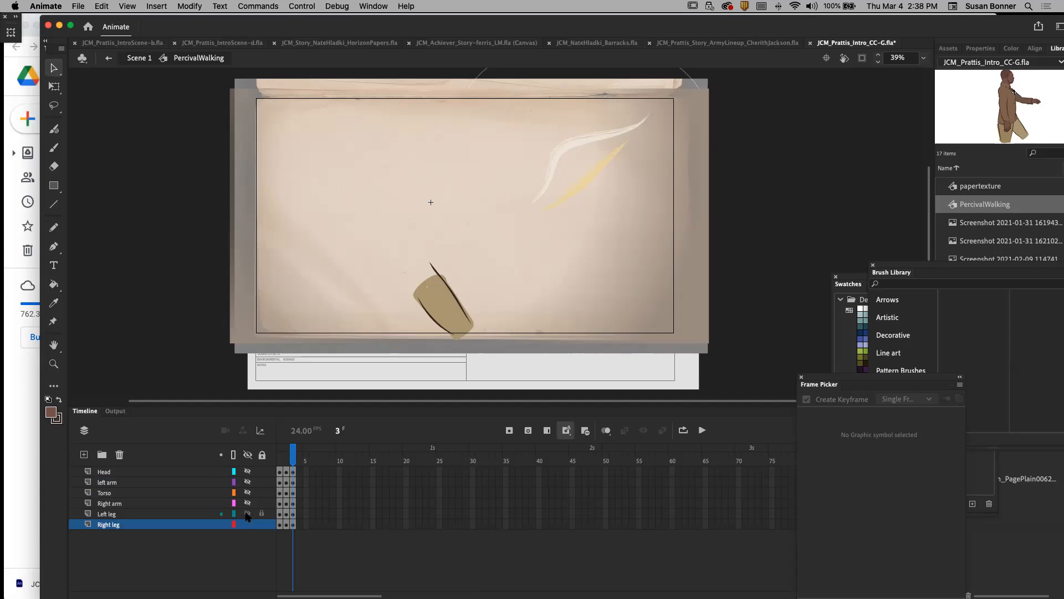
click(248, 455)
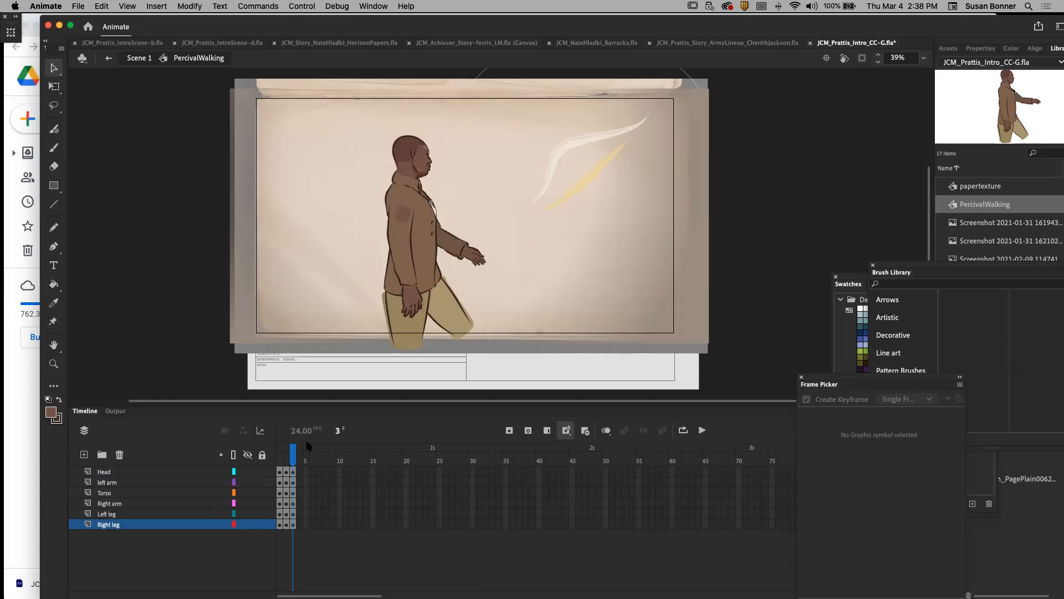
Step: Hide the Head and left arm layers while keeping Torso, Right arm and both leg layers visible
mouse_move(294, 455)
mouse_down()
mouse_move(281, 454)
mouse_move(297, 456)
mouse_up()
drag(247, 471, 247, 514)
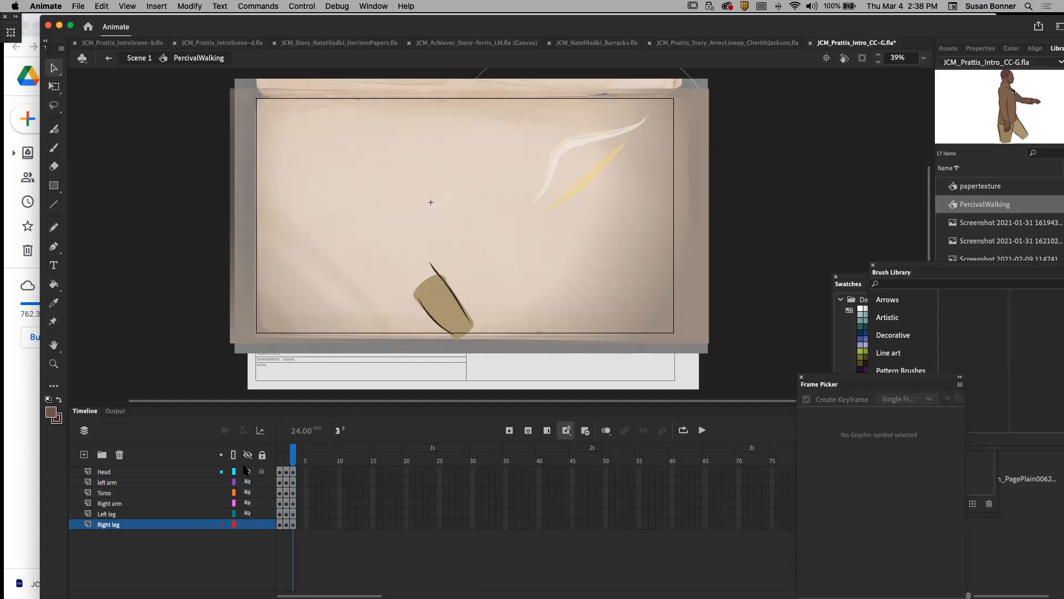
click(247, 514)
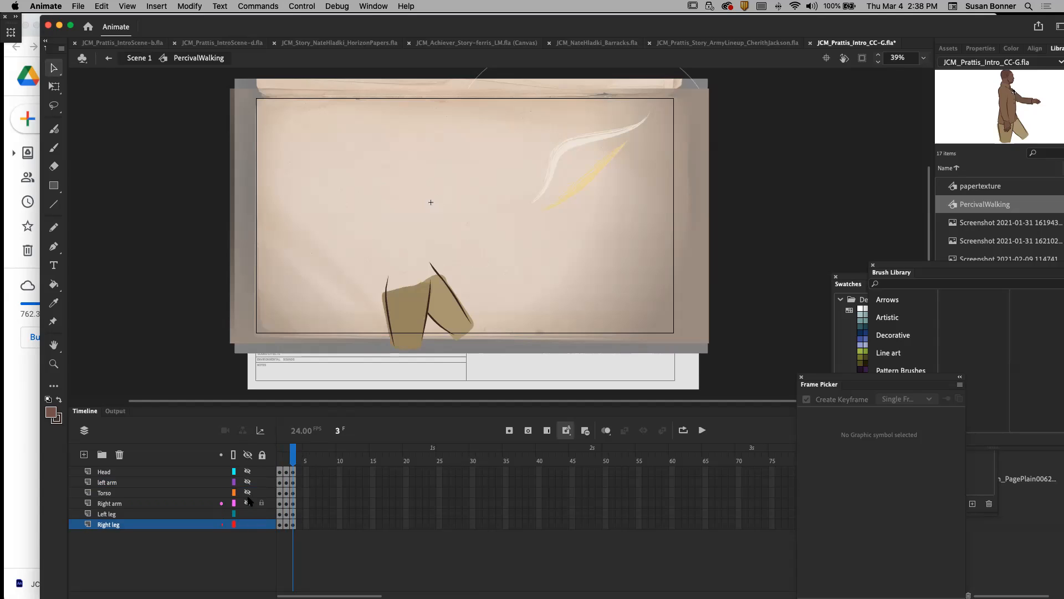
click(247, 503)
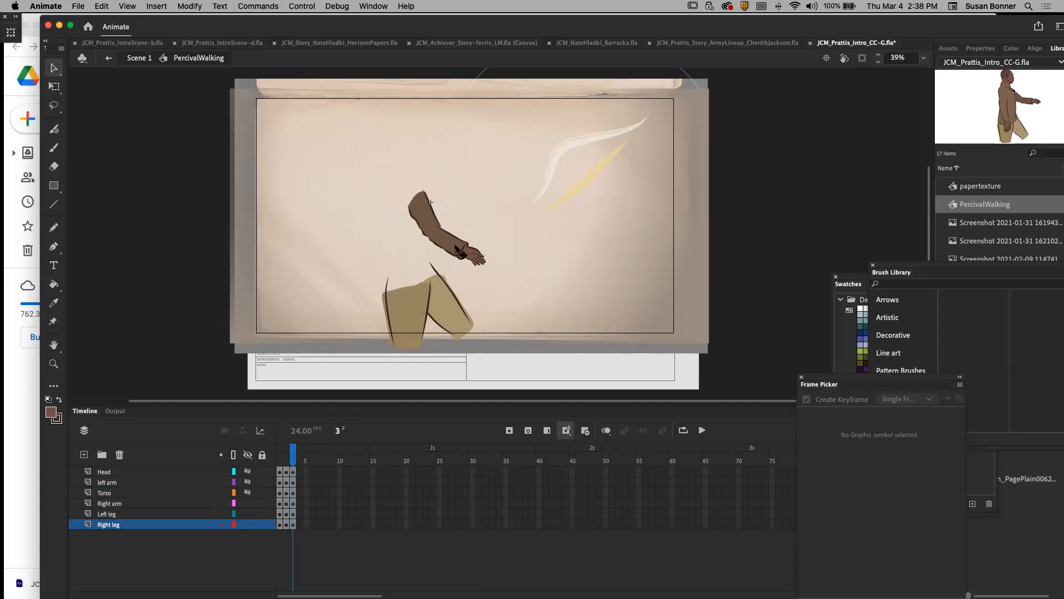
click(248, 493)
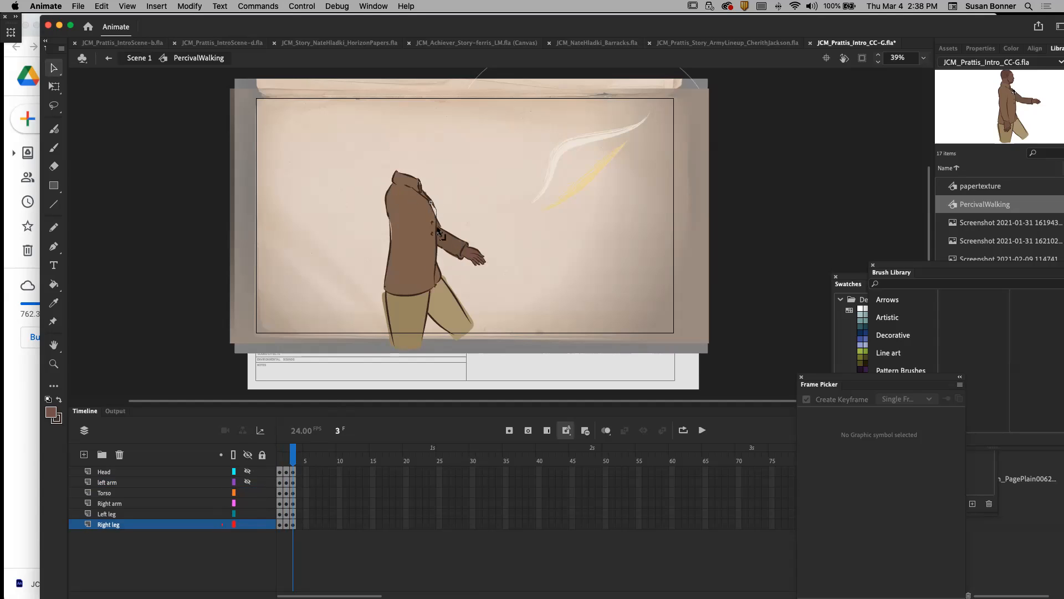
Step: Draw a chest pocket on the jacket at frame 3 of the Torso layer with the Pencil in Smooth mode
click(54, 227)
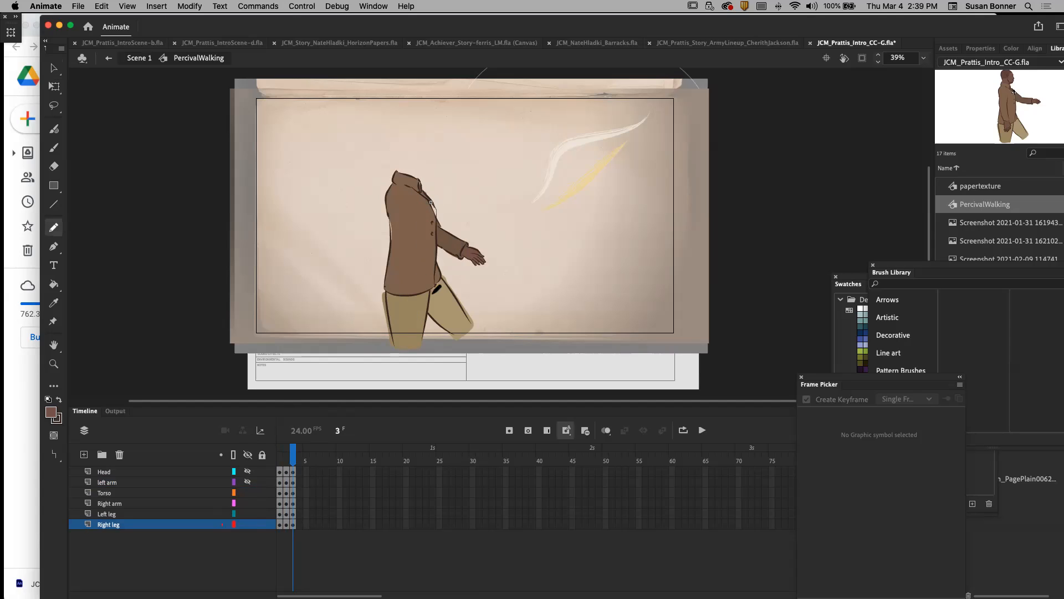
click(54, 458)
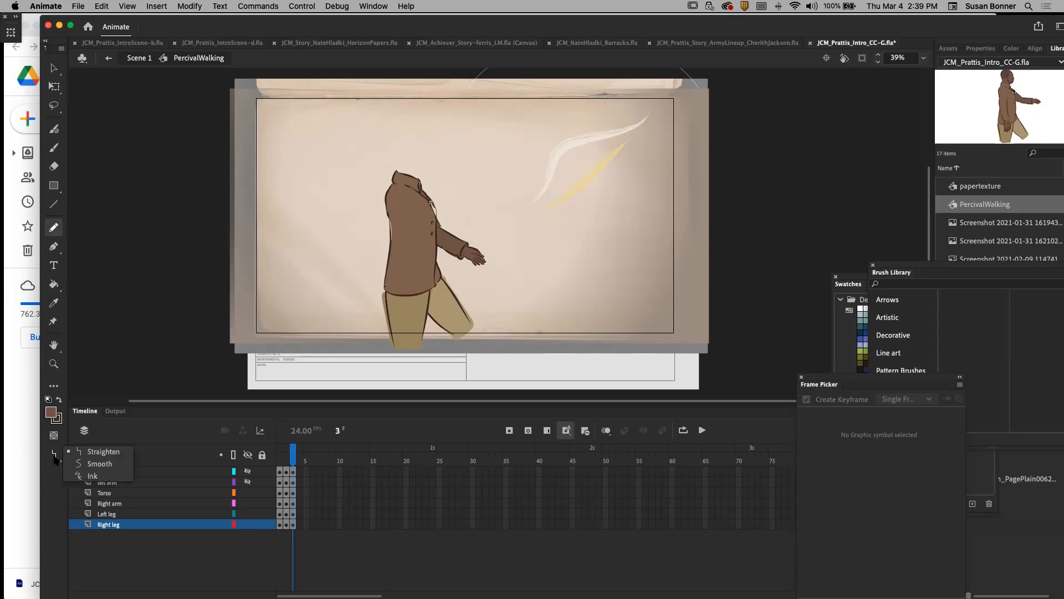
click(81, 464)
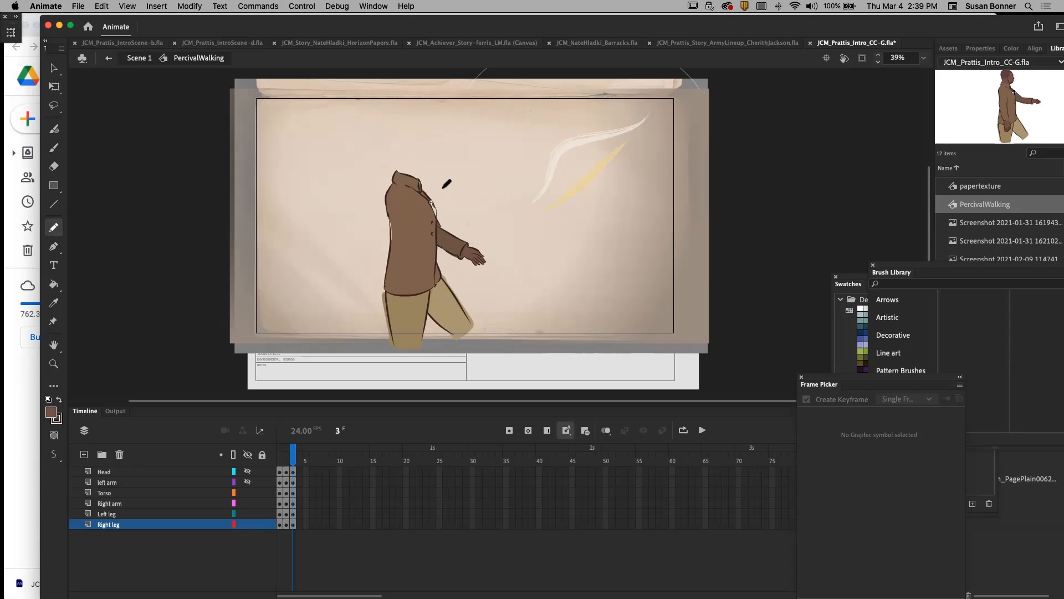
click(115, 493)
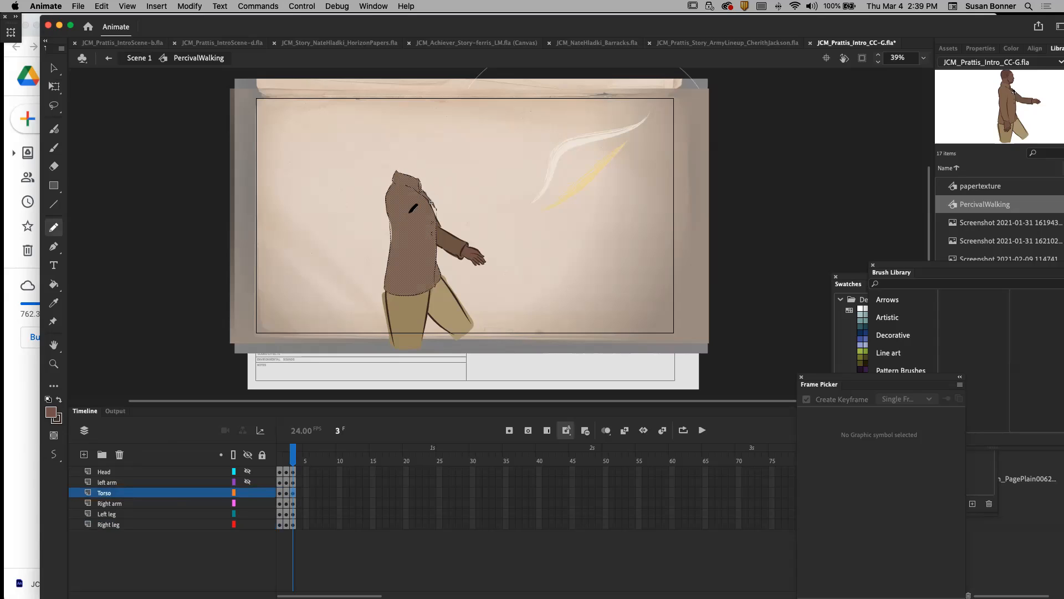
mouse_move(411, 195)
mouse_down()
mouse_move(412, 219)
mouse_move(421, 203)
mouse_move(410, 197)
mouse_move(426, 288)
mouse_up()
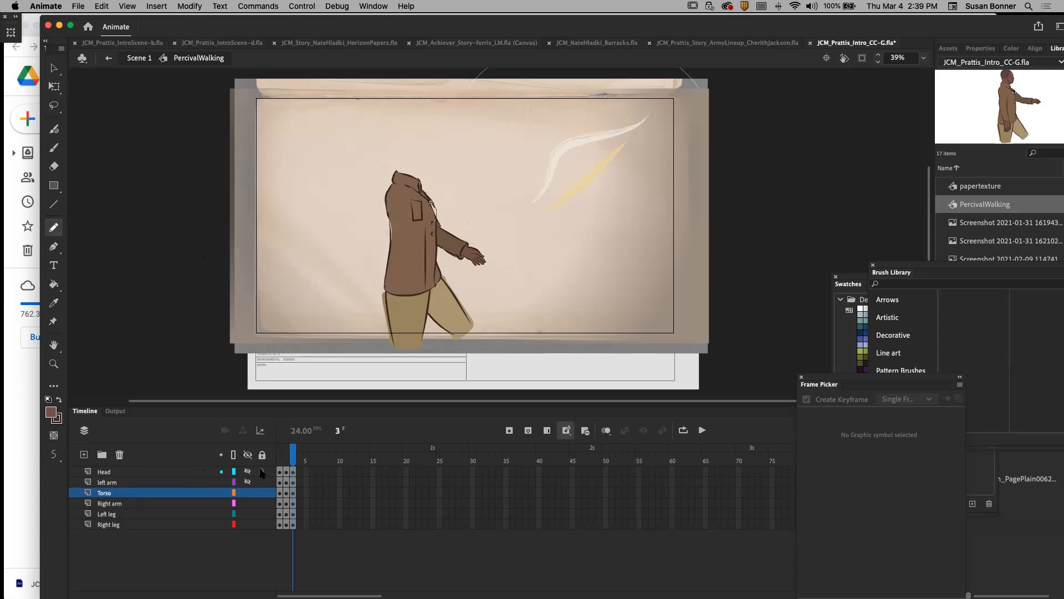
mouse_move(293, 451)
mouse_down()
mouse_move(280, 452)
mouse_move(300, 457)
mouse_up()
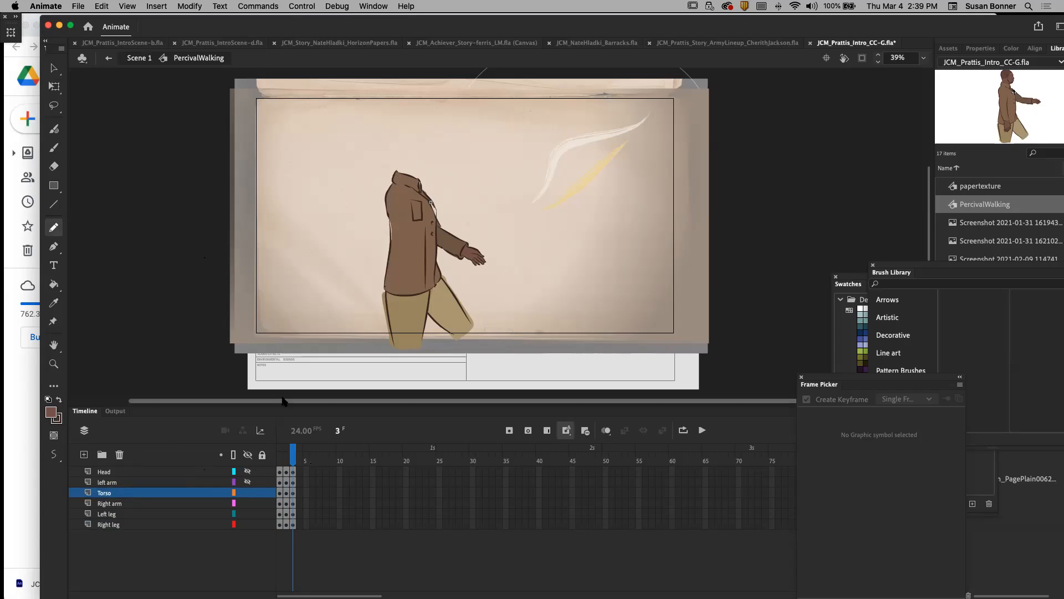
Step: Return to Scene 1, insert a keyframe at frame 10 of the PercivalWalking layer, and show symbol frame 3 there
click(134, 59)
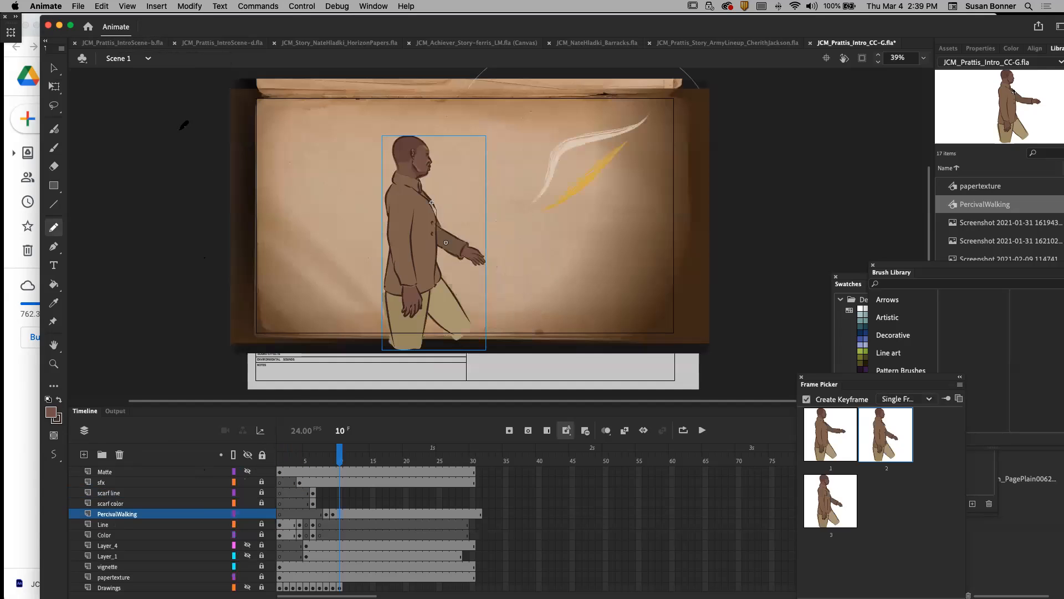
right_click(340, 516)
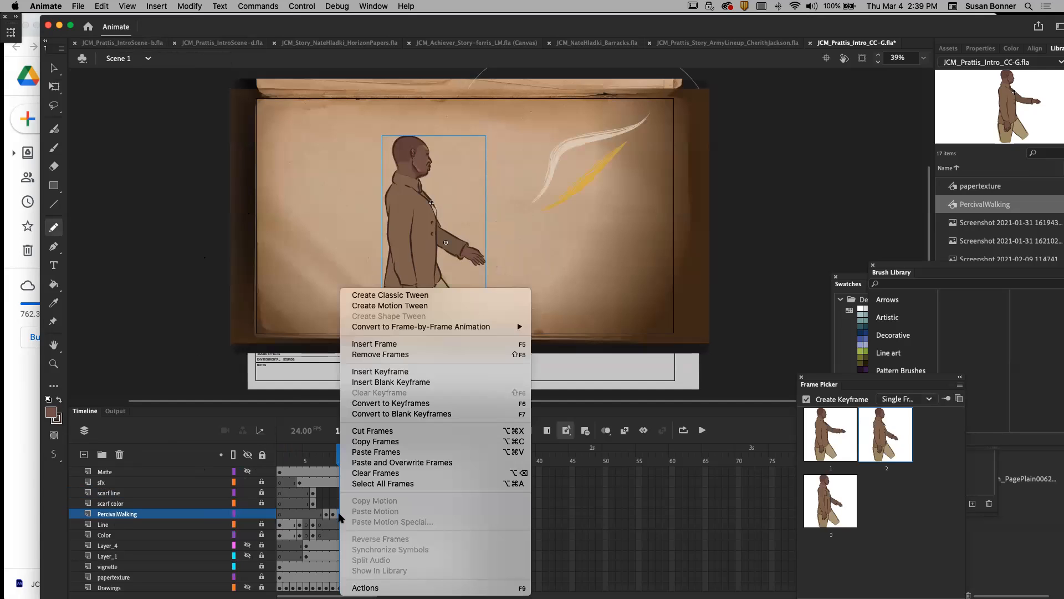
click(390, 372)
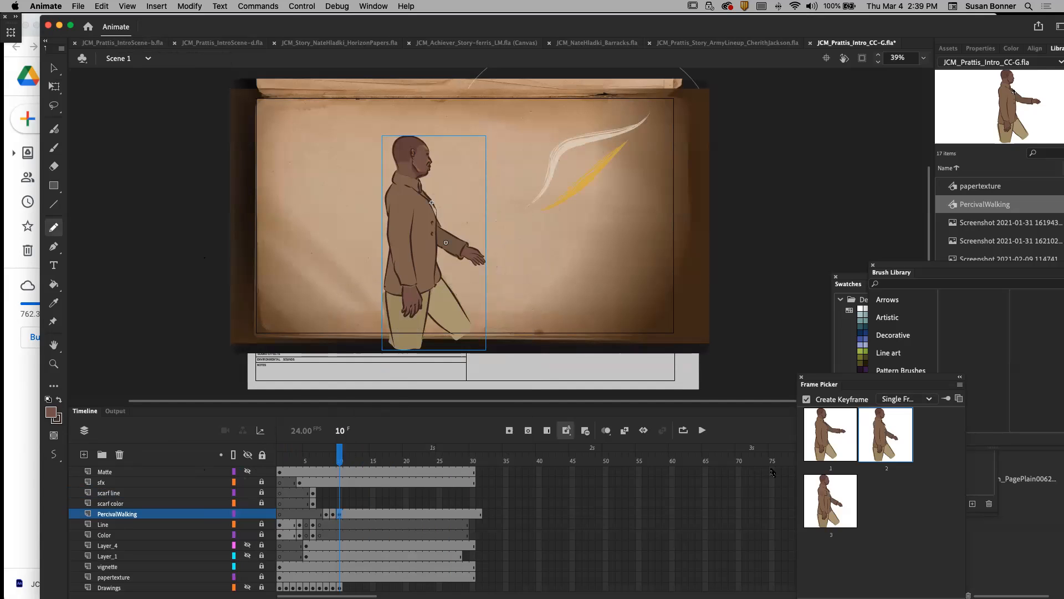
click(829, 511)
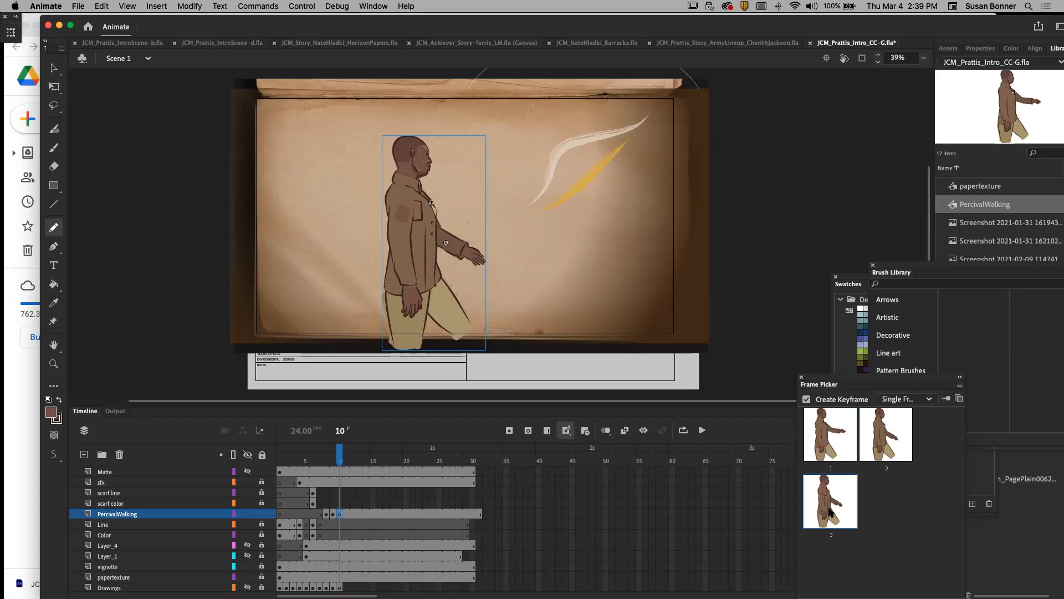
mouse_move(339, 461)
mouse_down()
mouse_move(328, 465)
mouse_move(342, 465)
mouse_up()
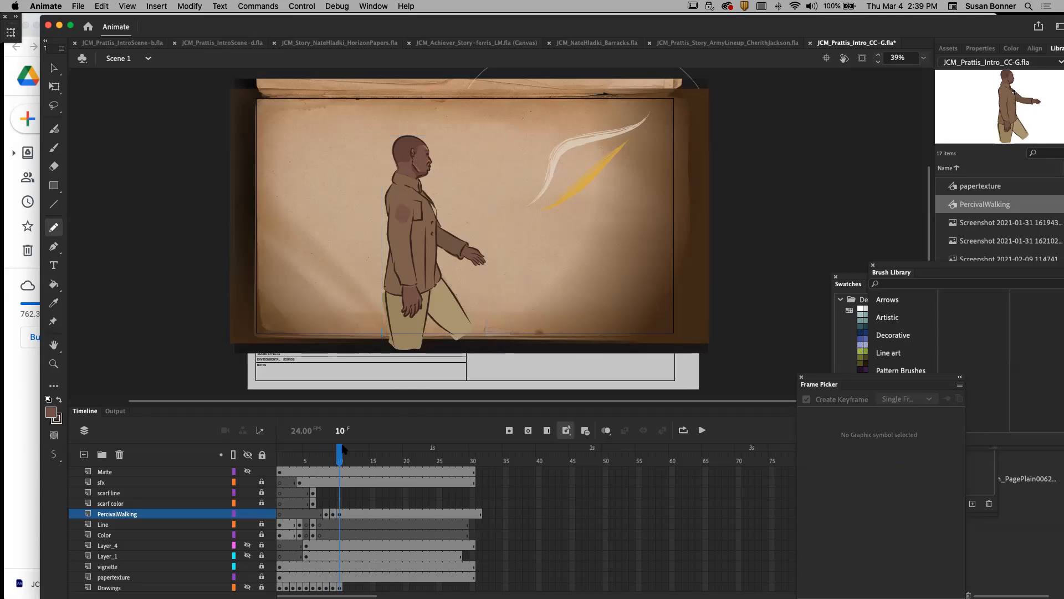
Step: Use the Frame Picker on the PercivalWalking layer to show symbol frame 1 at frame 15, 3 at frame 17 and 2 at frame 21
click(373, 514)
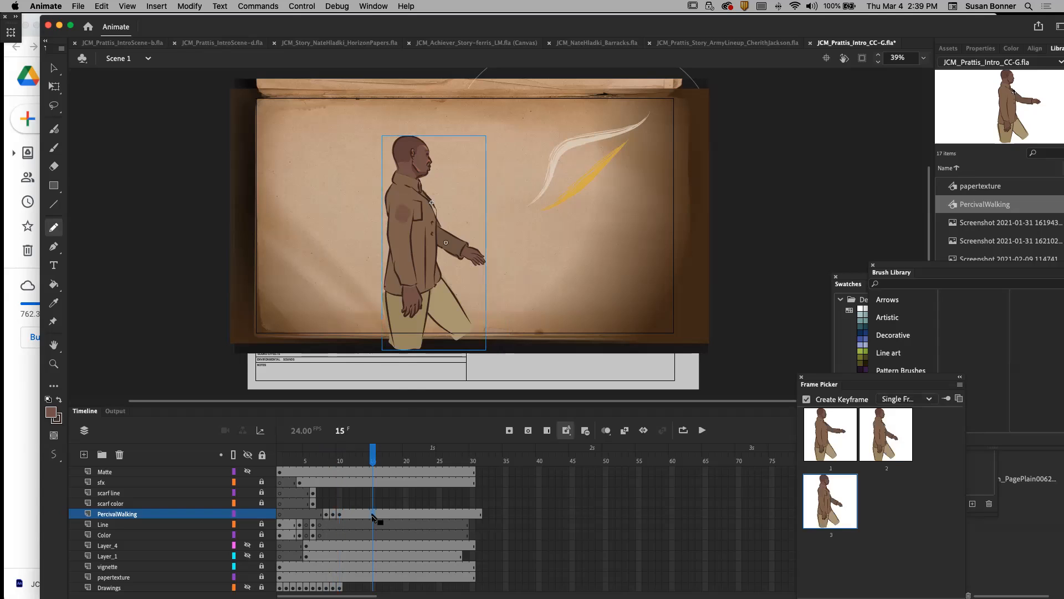
click(824, 442)
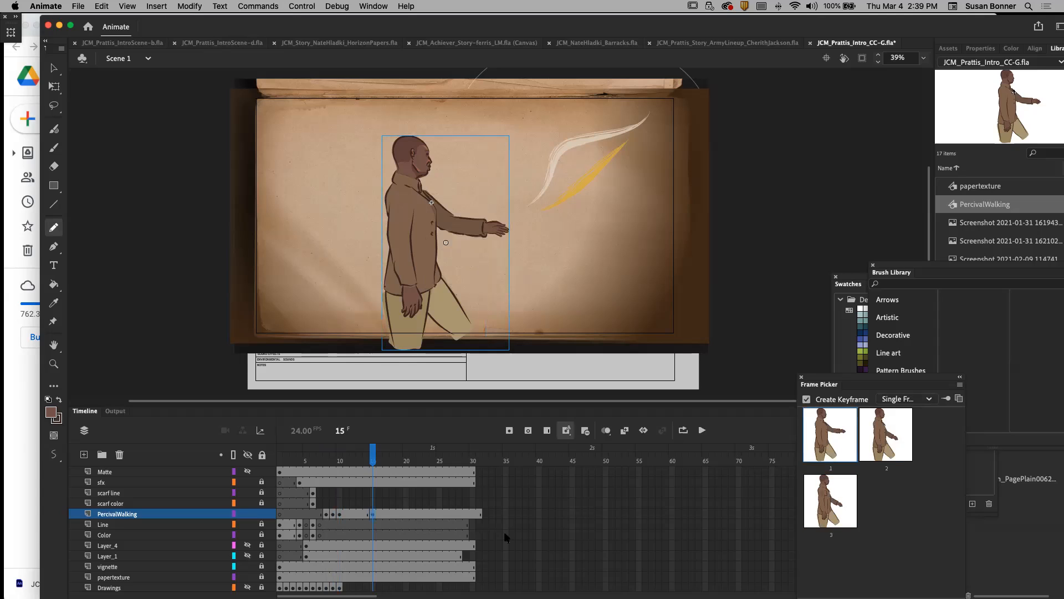
click(388, 514)
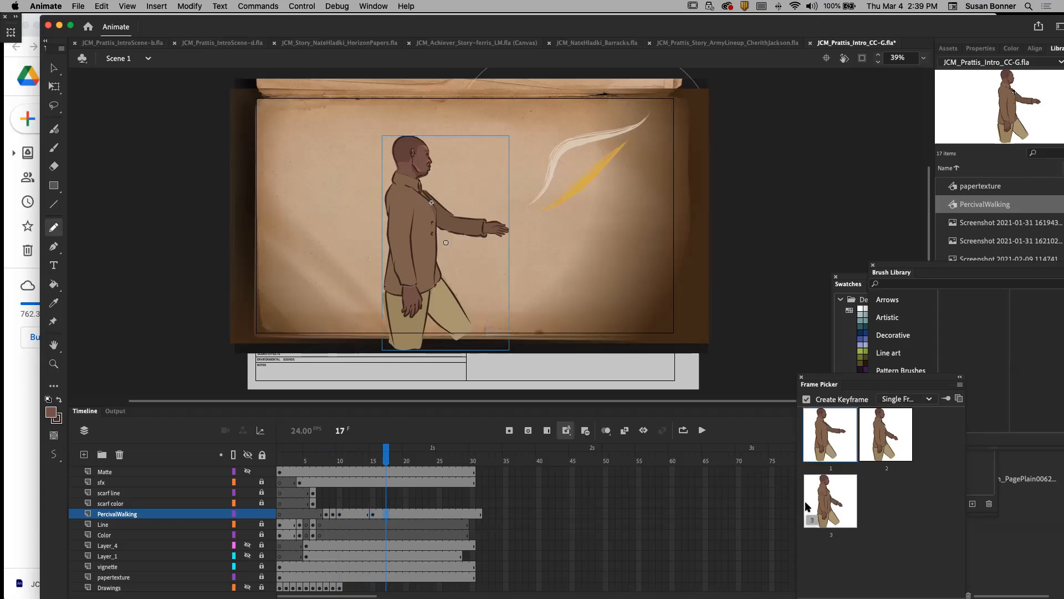
click(824, 510)
click(413, 513)
click(890, 439)
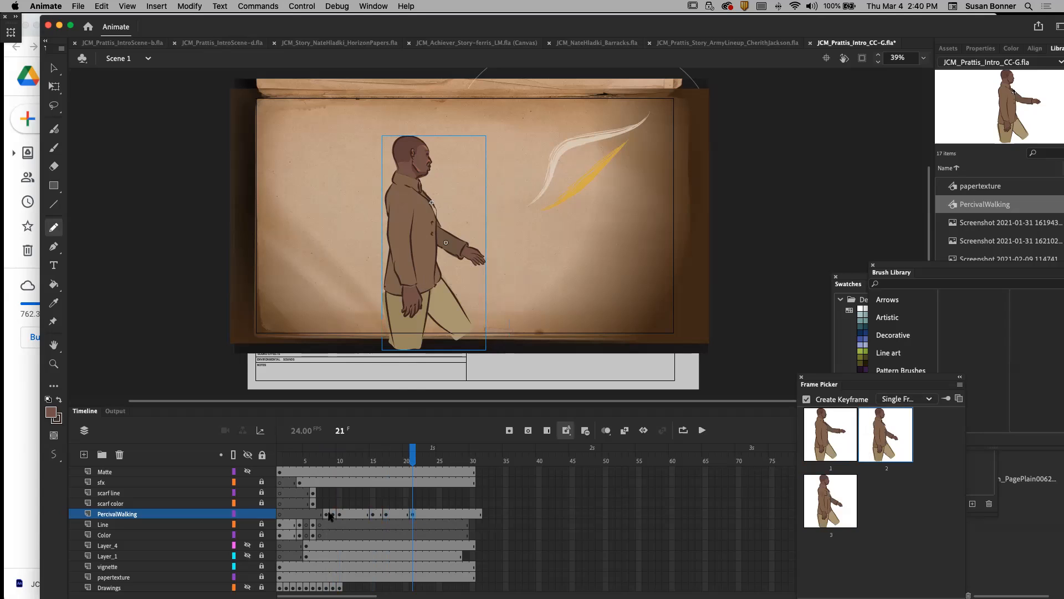
mouse_move(415, 458)
mouse_down()
mouse_move(324, 460)
mouse_move(406, 460)
mouse_move(413, 466)
mouse_move(347, 468)
mouse_move(419, 477)
mouse_up()
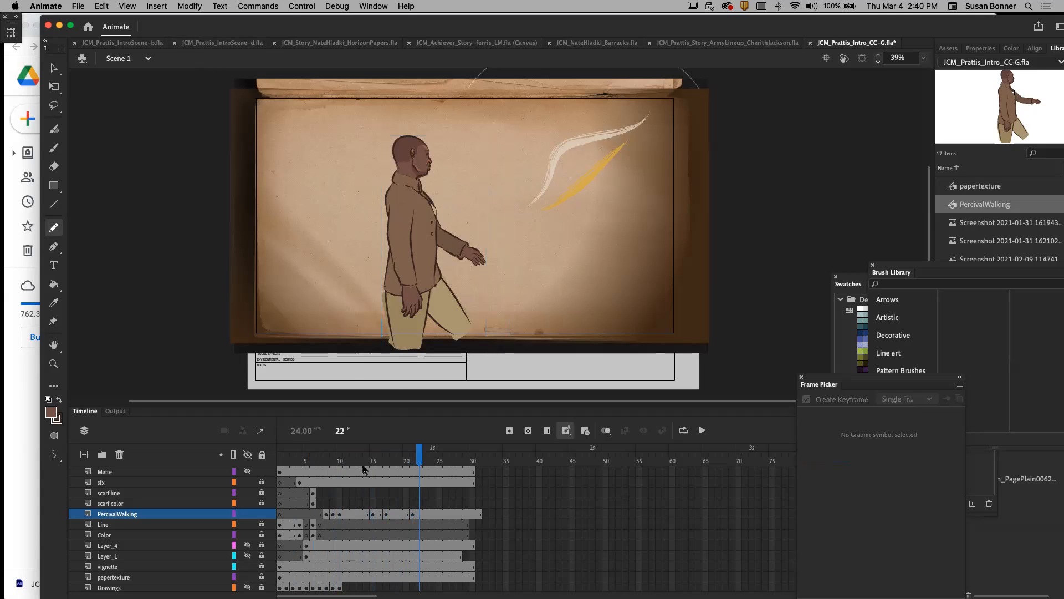
drag(419, 460, 345, 460)
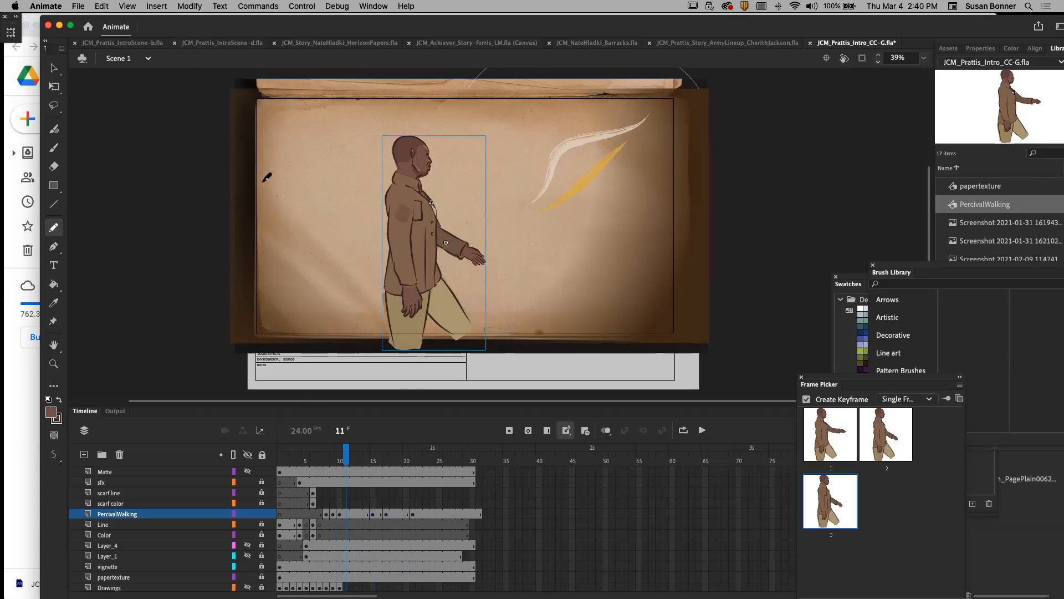